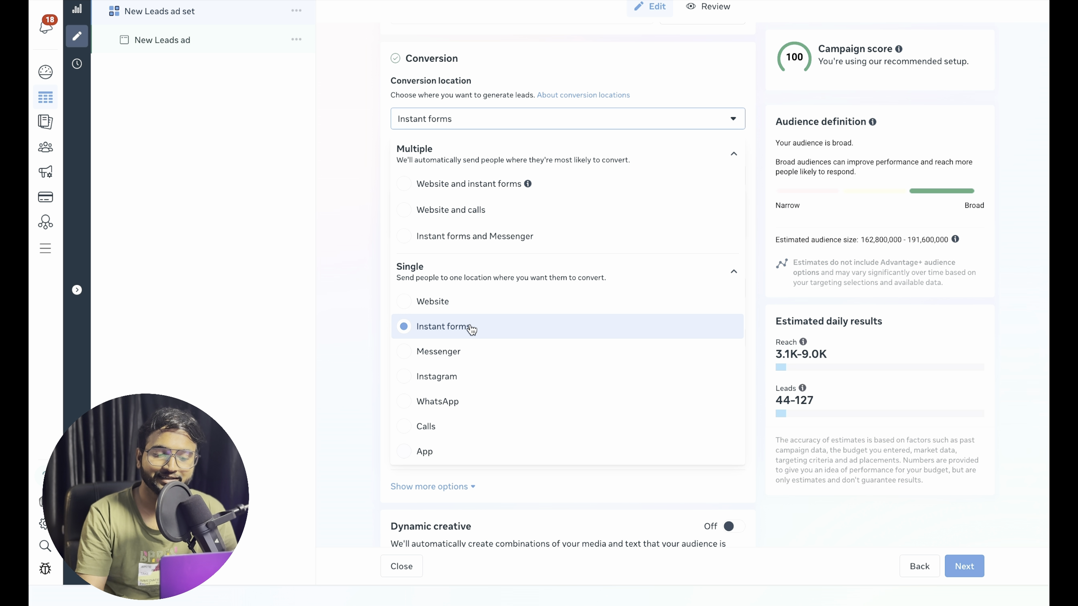
Step: Try Instagram as the ad set's conversion location and switch it back to Instant forms
left_click(452, 375)
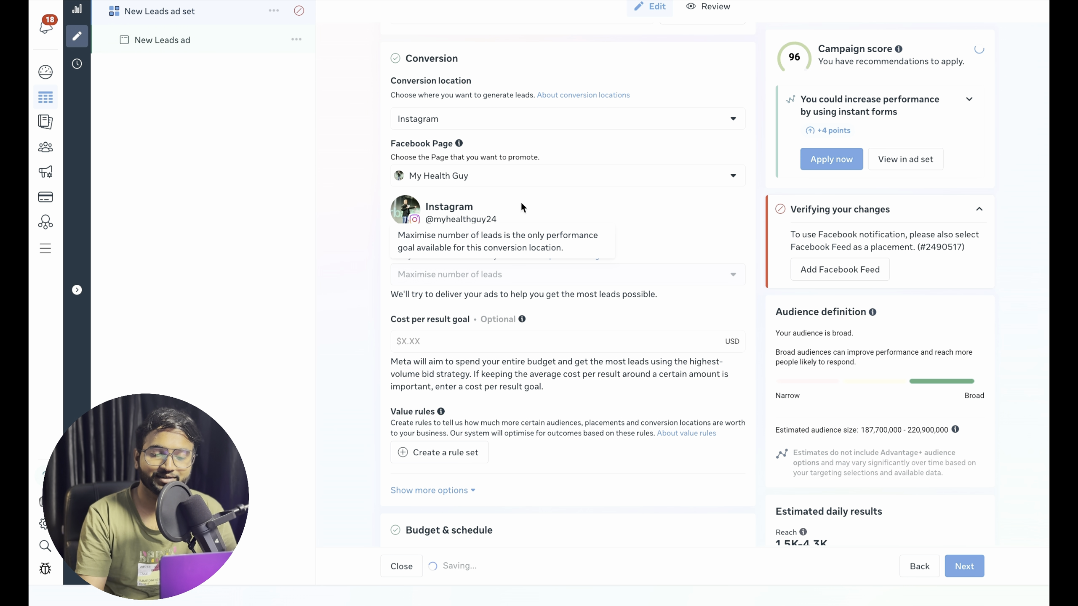
scroll(519, 213, "down", 6)
scroll(519, 213, "up", 5)
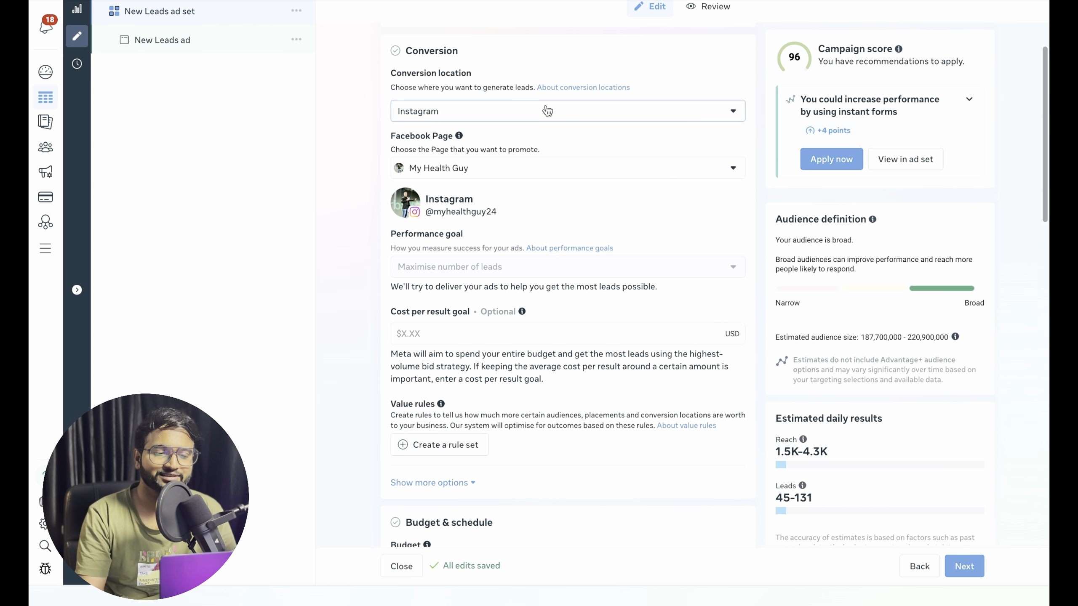
left_click(547, 107)
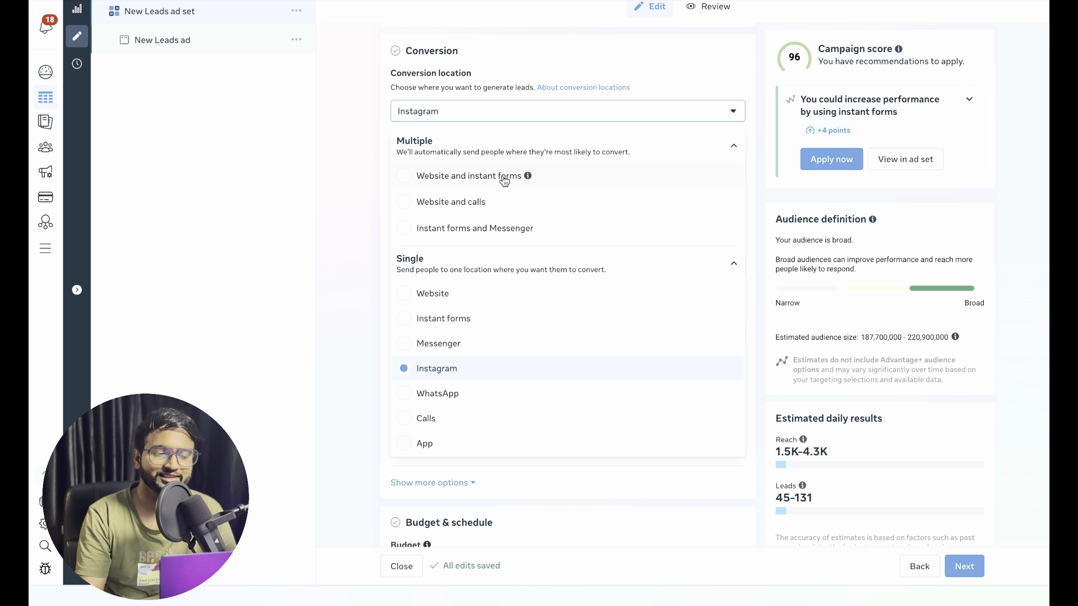
left_click(476, 316)
Step: Review the ad set's budget and schedule settings and open the included locations in Audience controls for editing
scroll(476, 312, "down", 8)
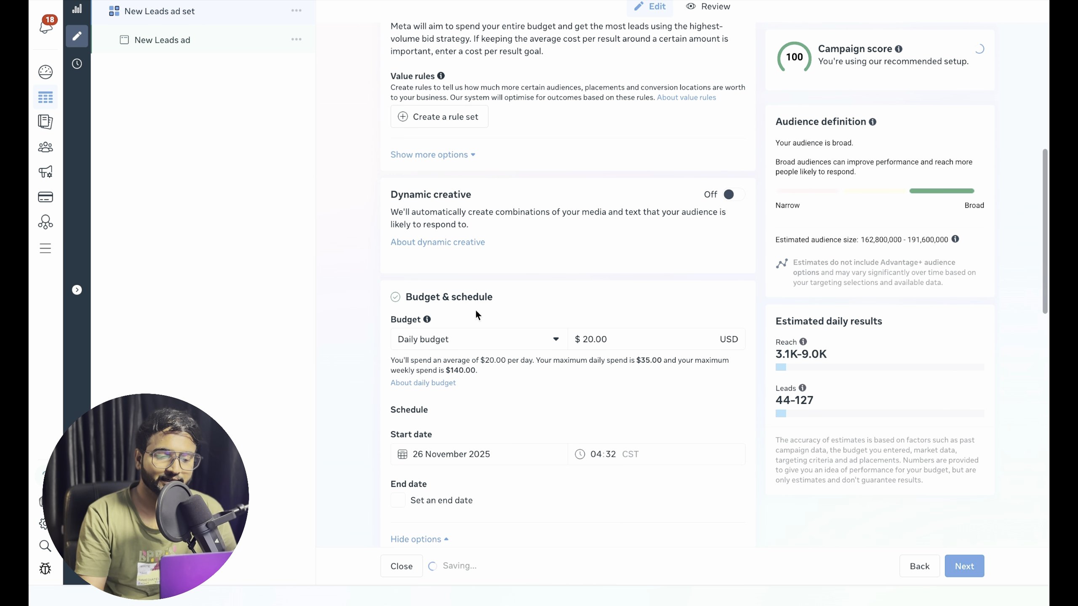
scroll(475, 308, "down", 3)
left_click(587, 208)
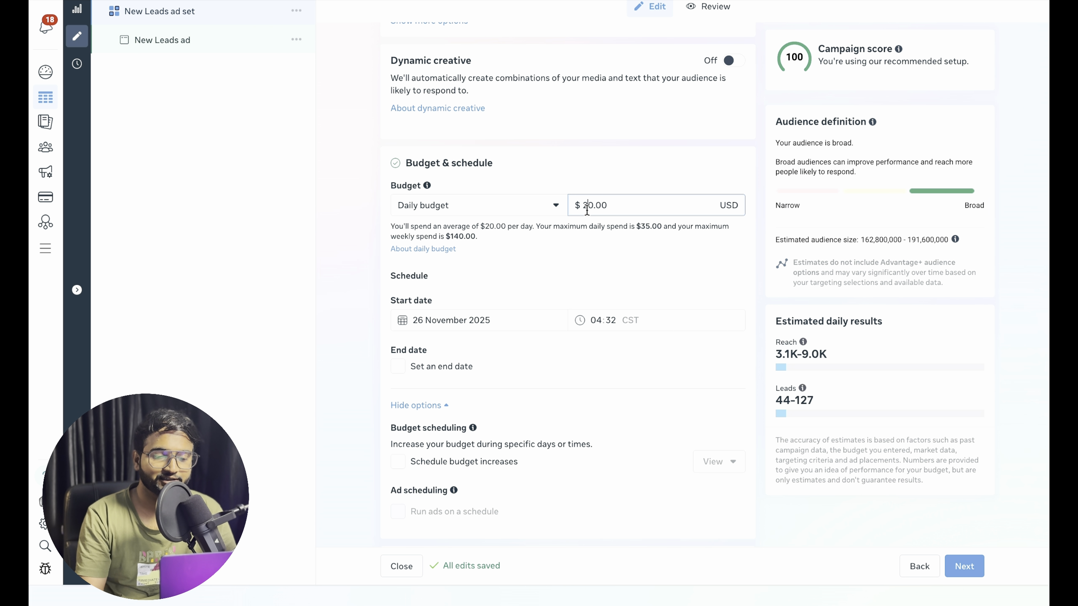
scroll(586, 210, "down", 4)
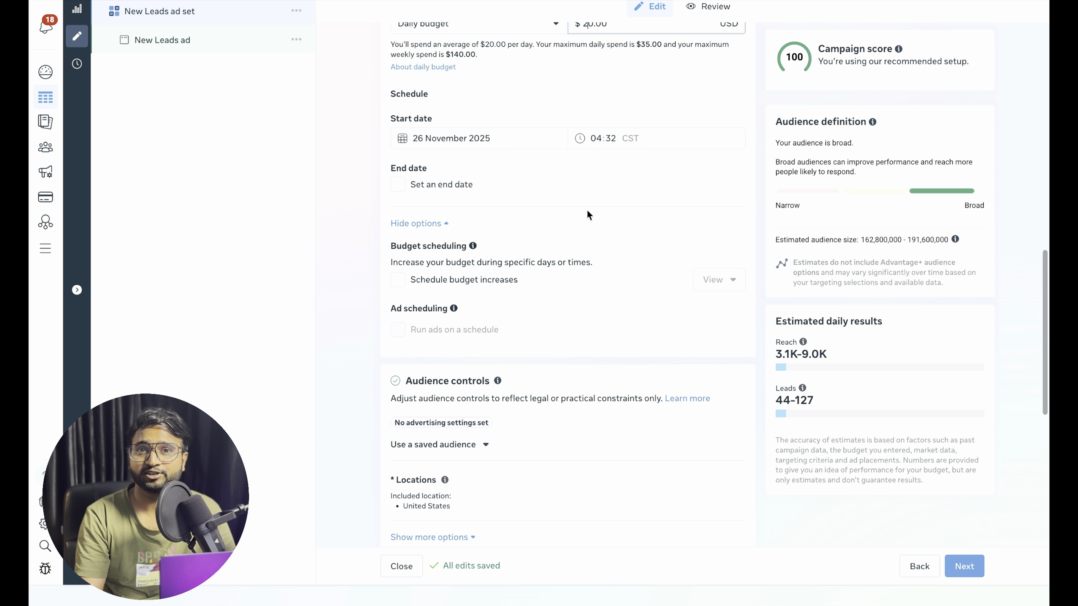
scroll(586, 209, "down", 4)
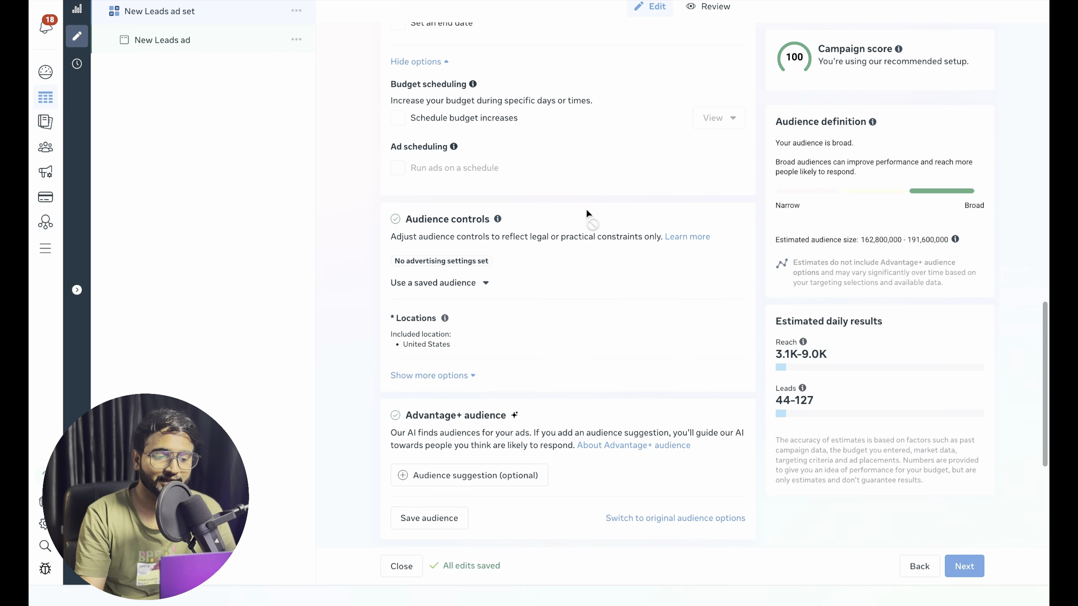
scroll(586, 208, "down", 4)
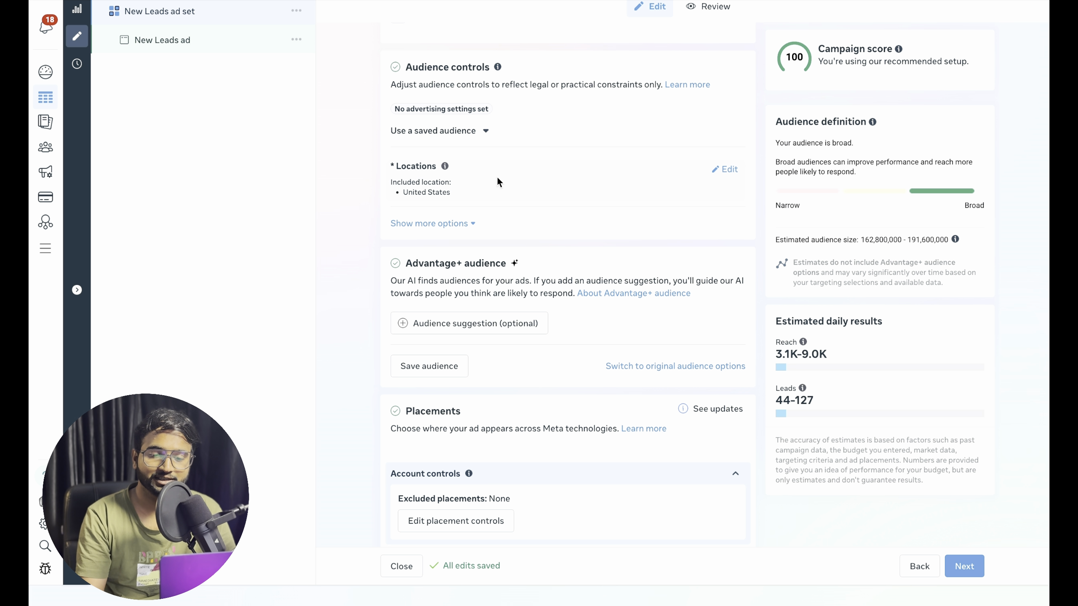
left_click(714, 169)
scroll(556, 244, "down", 2)
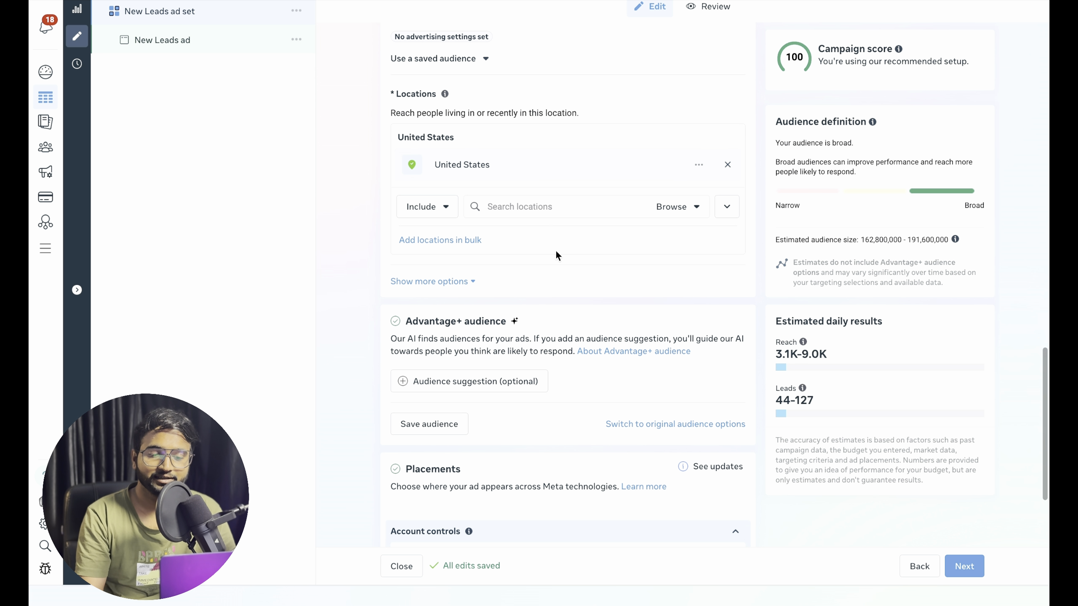
left_click(551, 207)
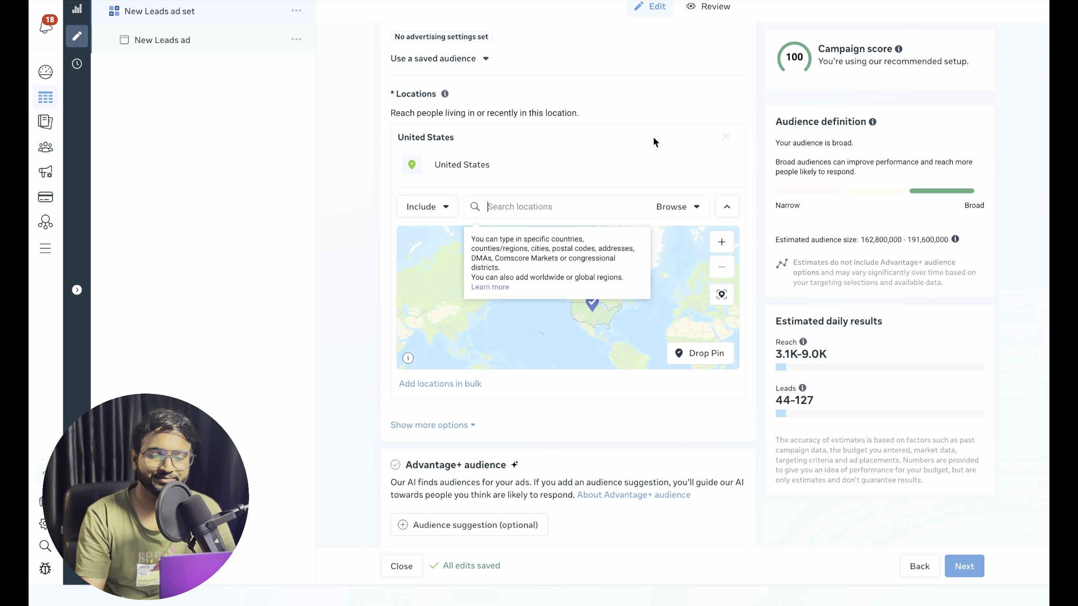
scroll(625, 171, "up", 2)
scroll(625, 171, "down", 1)
scroll(574, 402, "down", 5)
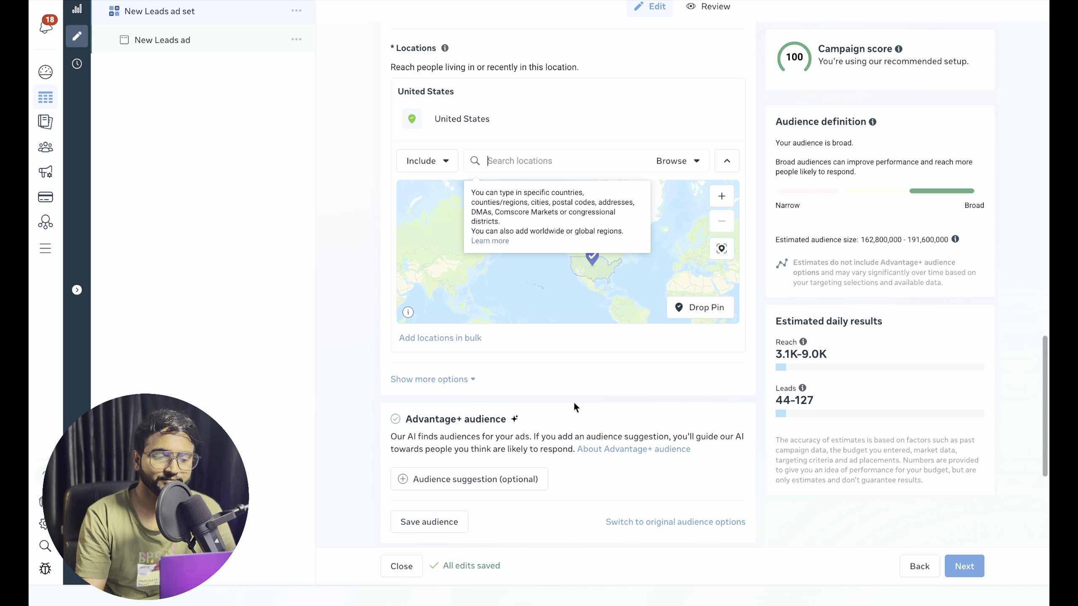
Step: Show the additional audience control options and set the minimum age to 24
scroll(575, 403, "down", 2)
left_click(464, 133)
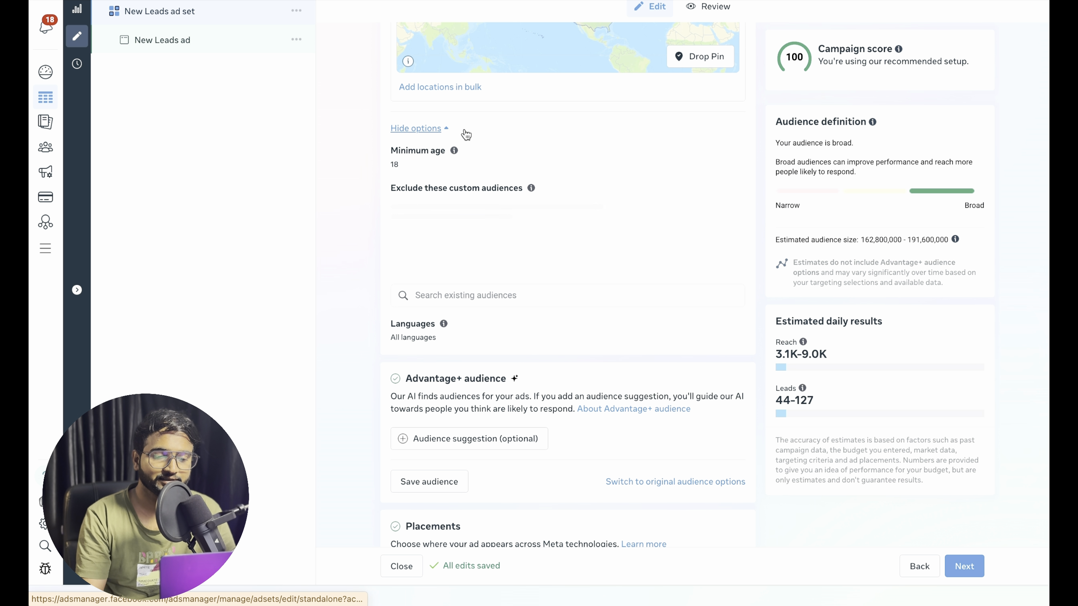
scroll(465, 135, "down", 1)
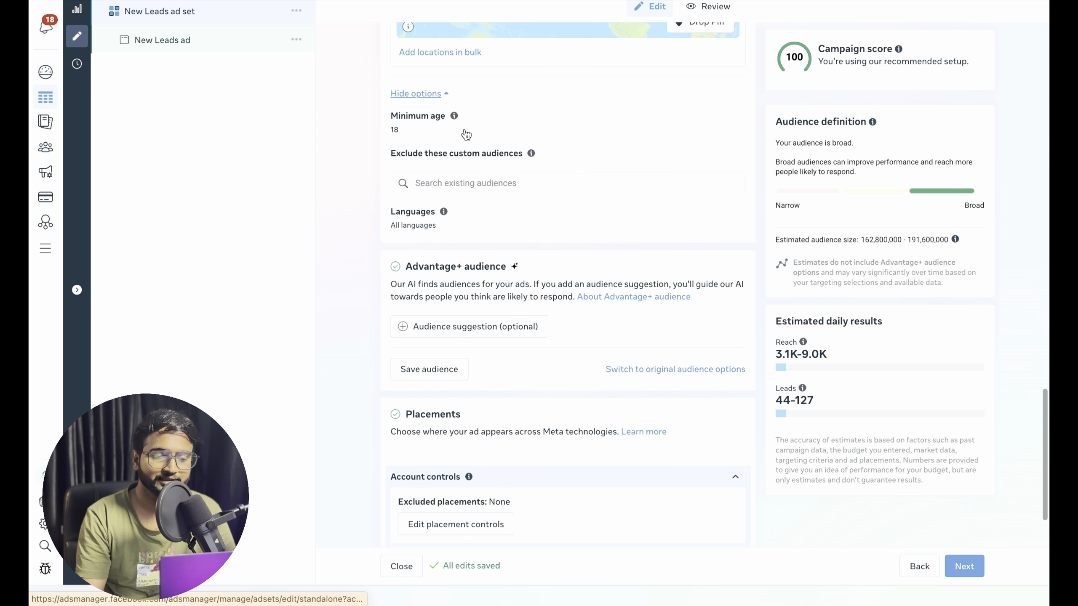
left_click(439, 96)
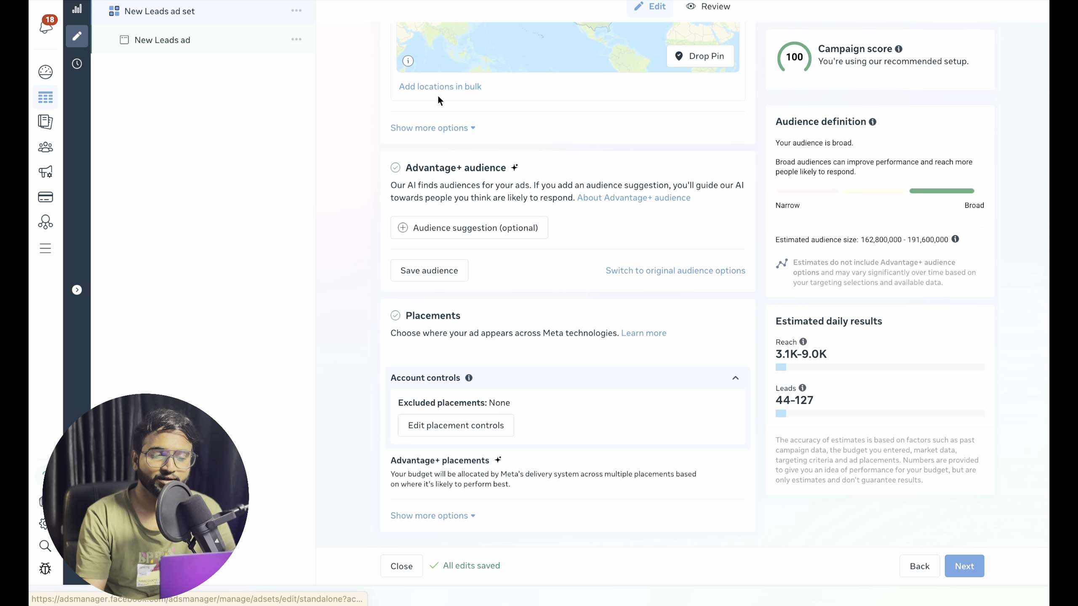
left_click(433, 131)
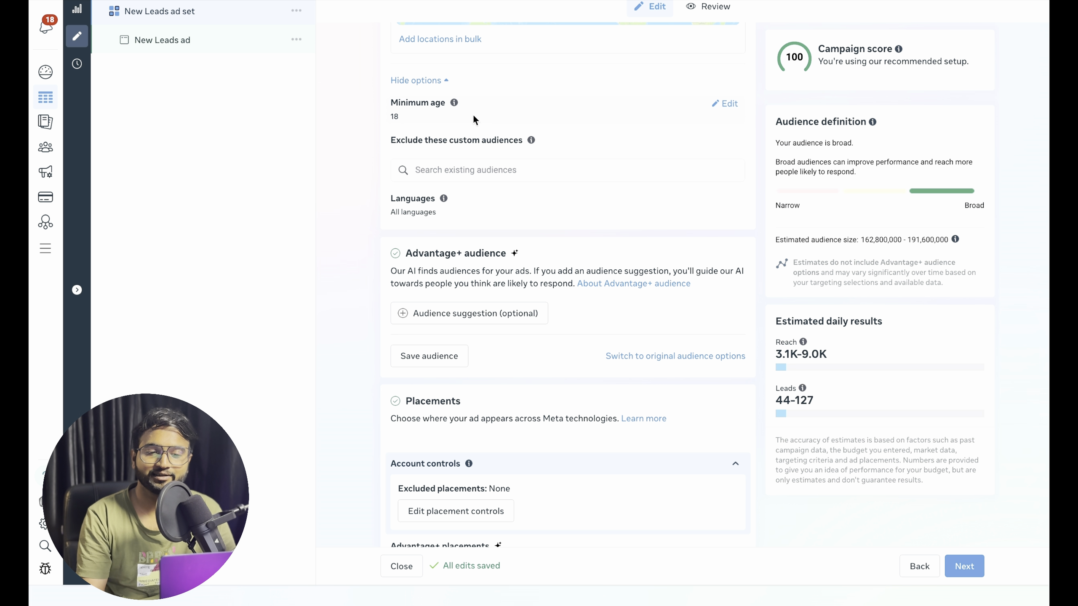
left_click(725, 104)
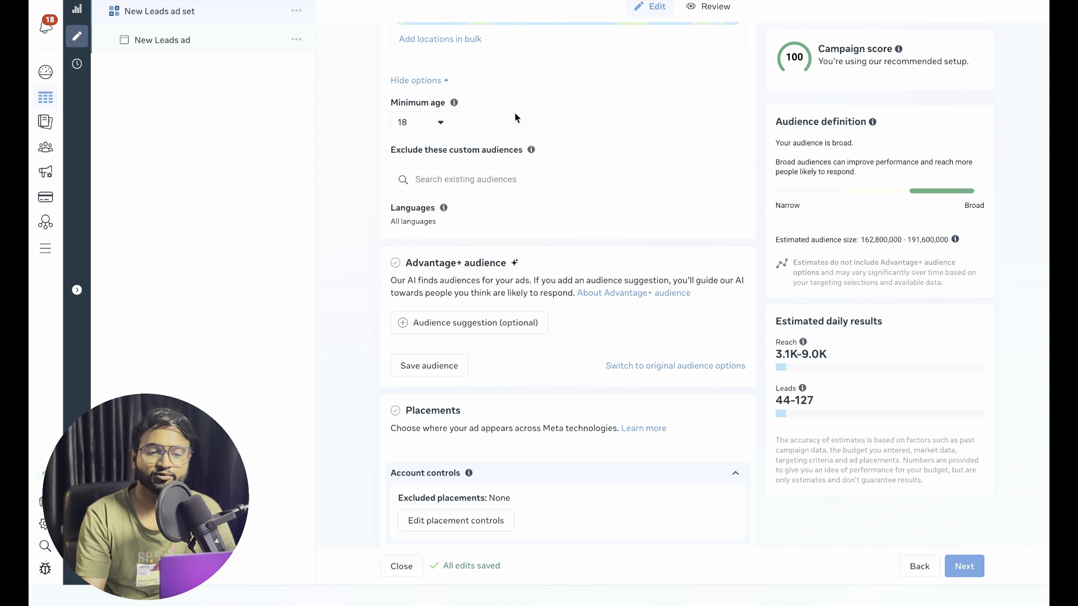
left_click(442, 122)
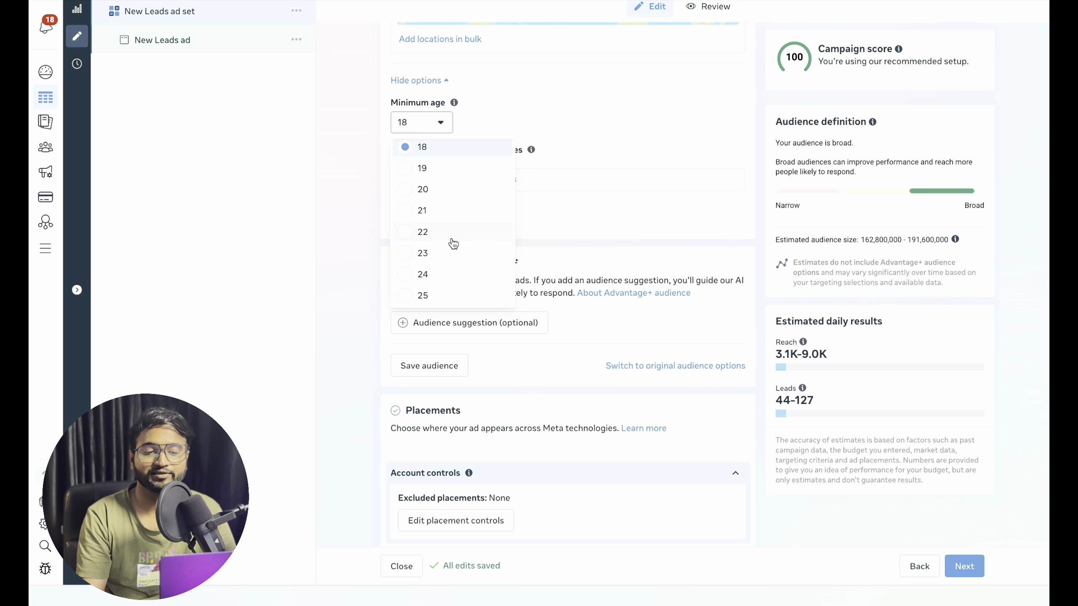
left_click(461, 284)
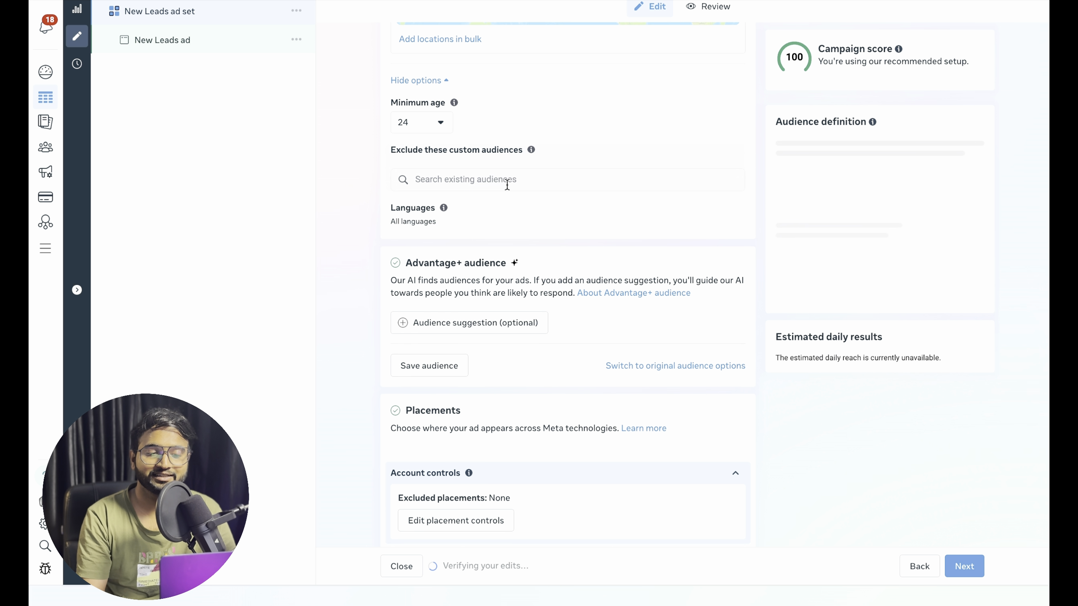
Step: Expand the optional audience suggestion in the Advantage+ audience section and look over its targeting fields
scroll(506, 184, "down", 1)
scroll(508, 186, "down", 2)
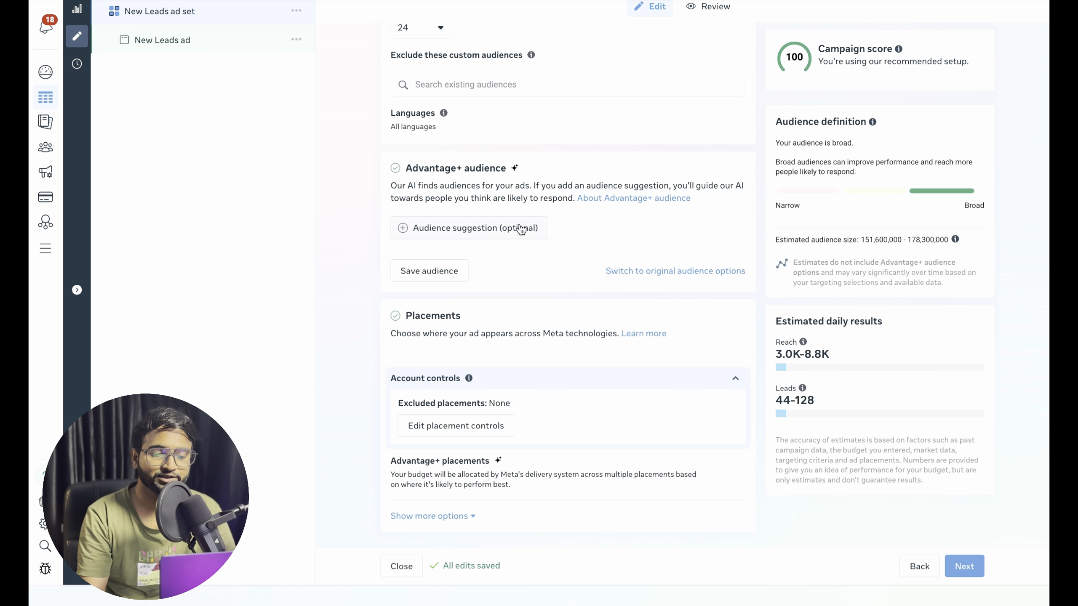
left_click(505, 230)
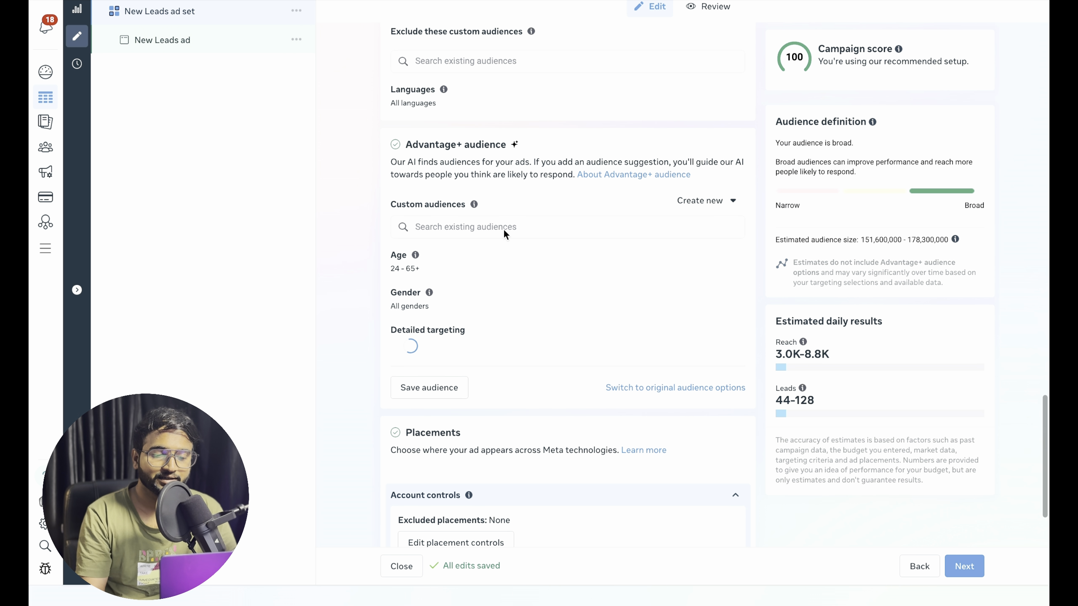
scroll(504, 229, "down", 4)
scroll(478, 192, "up", 3)
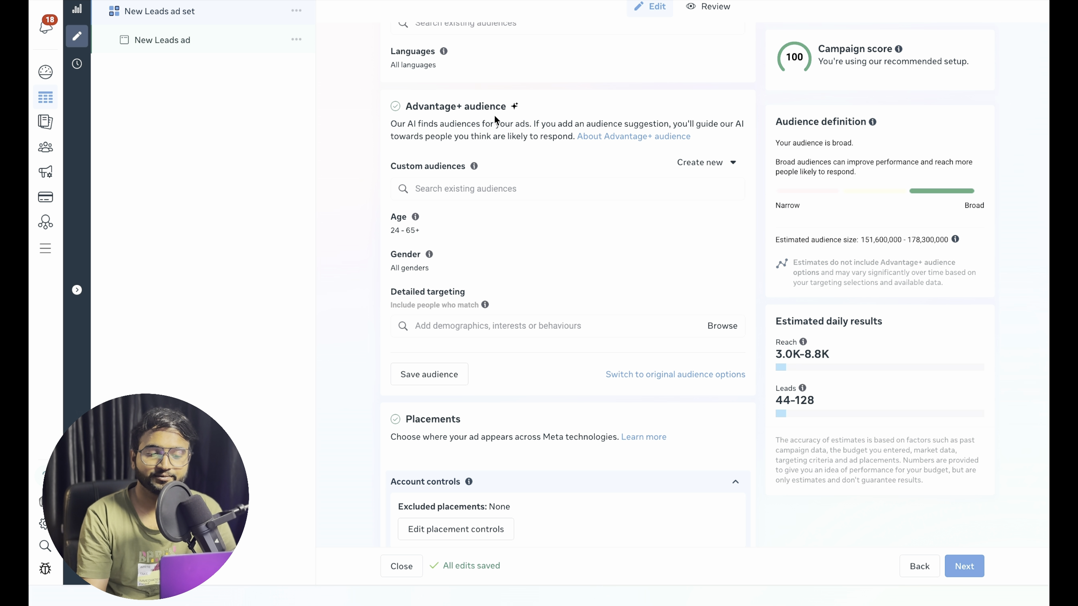
scroll(495, 119, "down", 3)
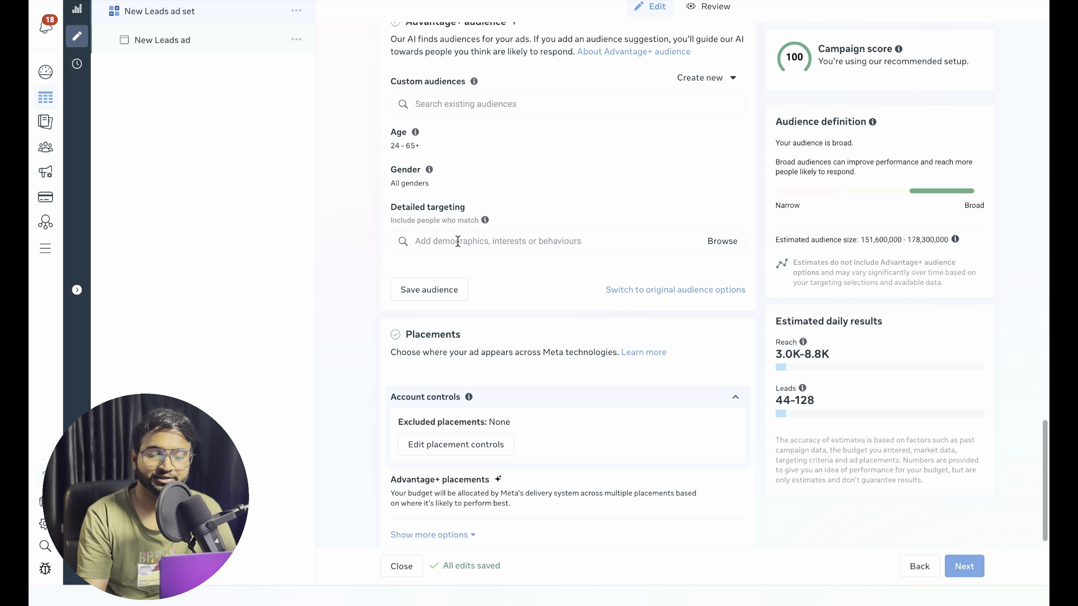
left_click(457, 242)
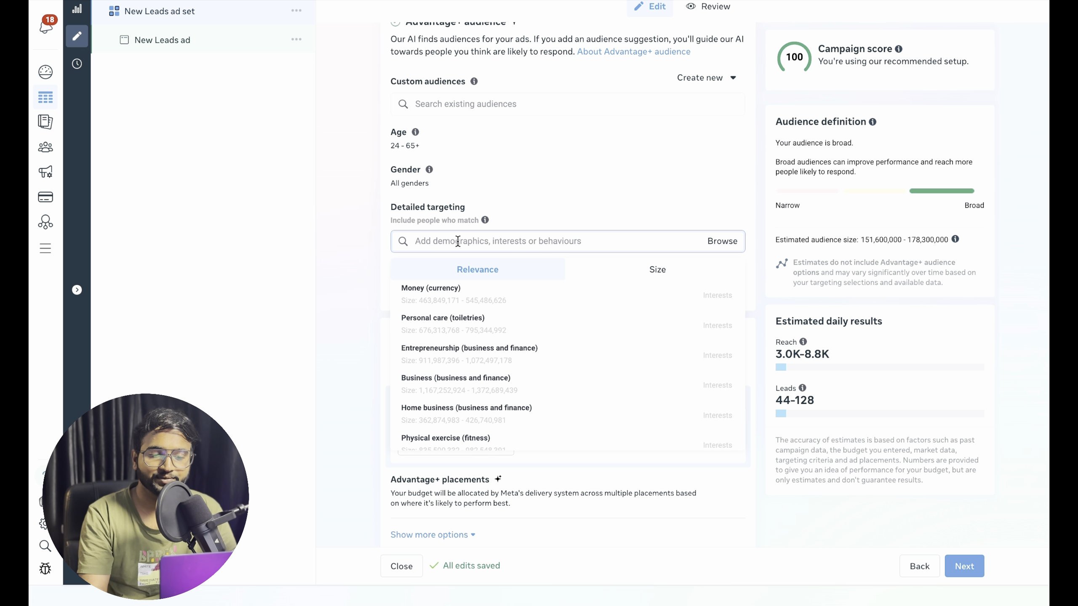
scroll(457, 241, "down", 1)
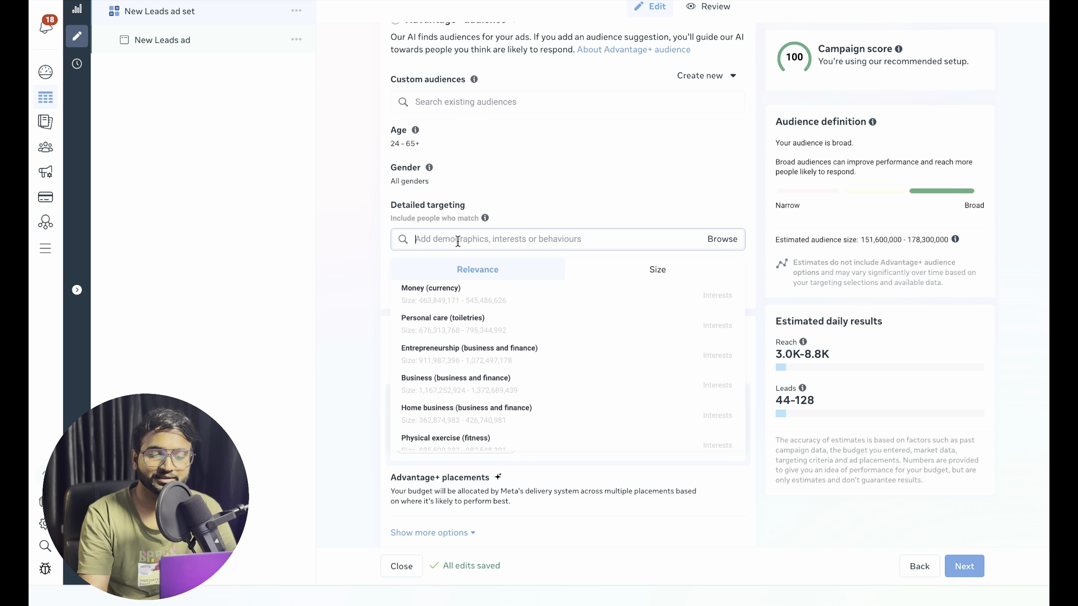
left_click(369, 205)
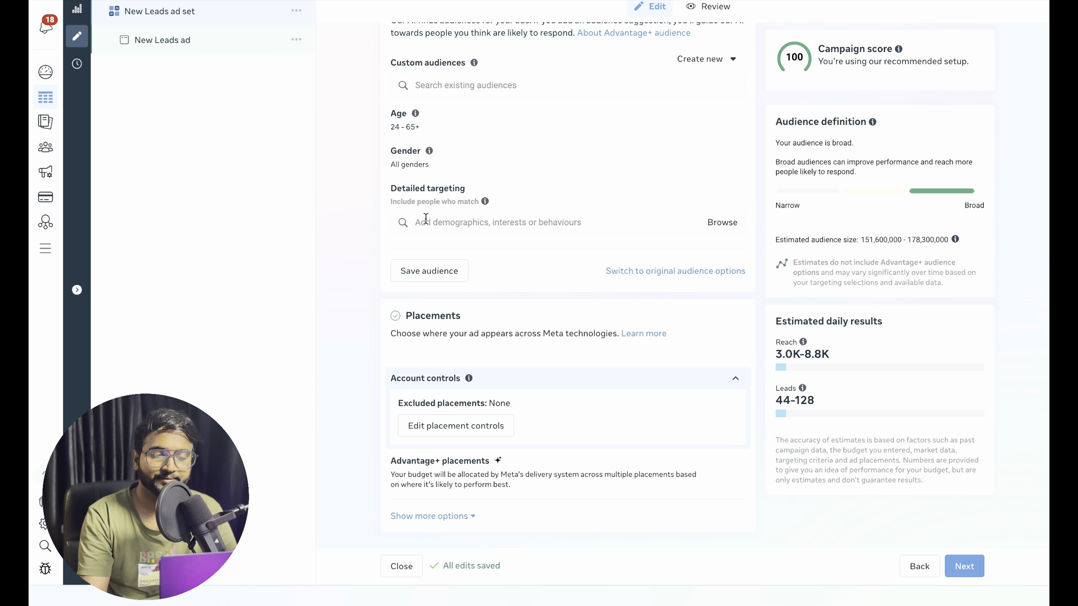
Step: Add the interests Personal care (toiletries) and Health and wellness (personal care) to the detailed targeting
left_click(449, 226)
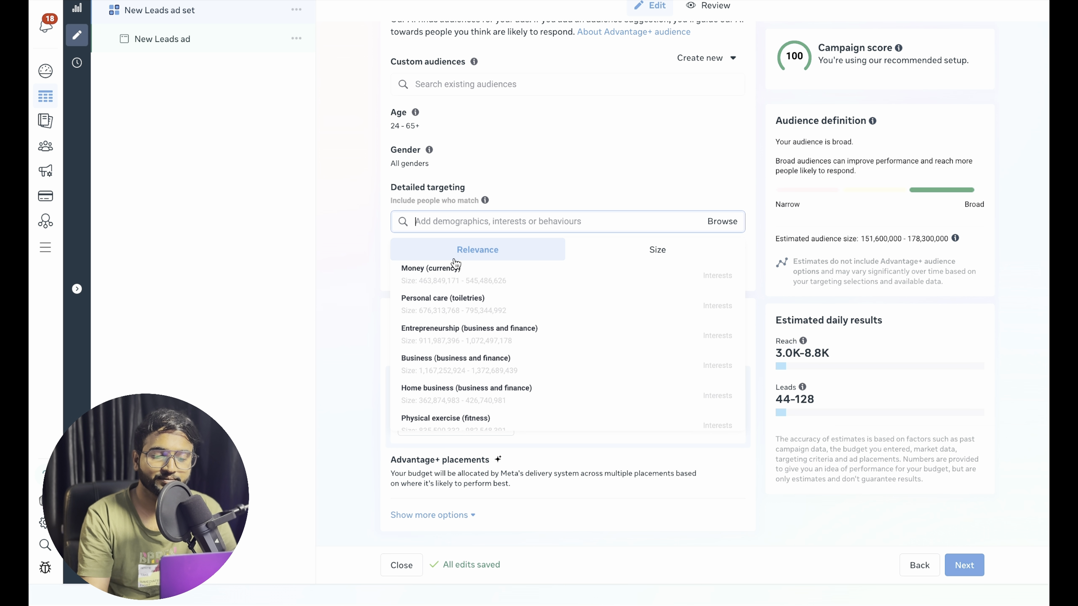
left_click(441, 303)
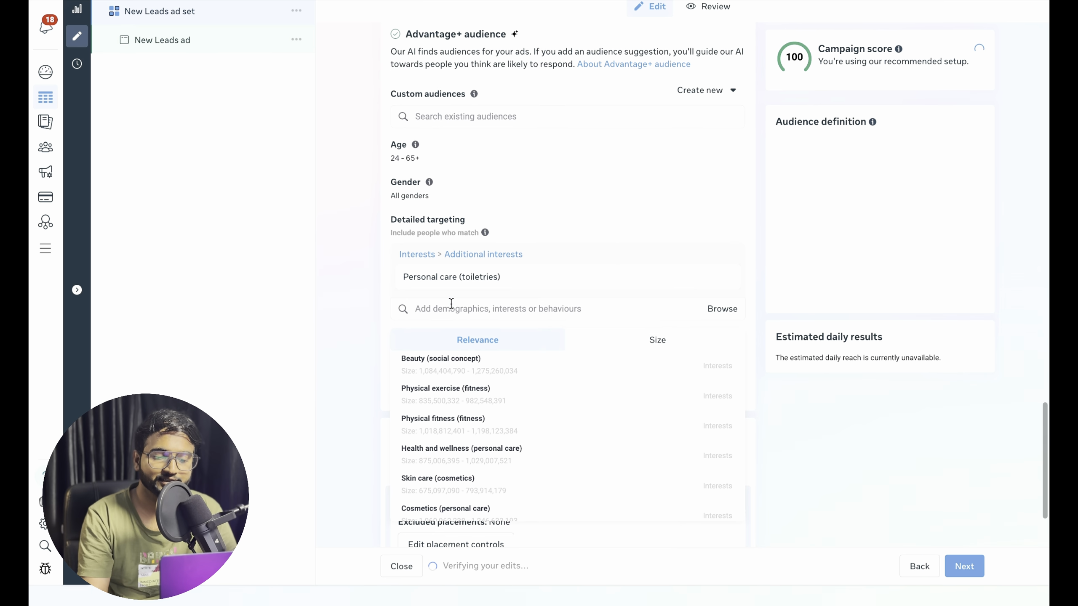
scroll(449, 323, "down", 3)
left_click(455, 374)
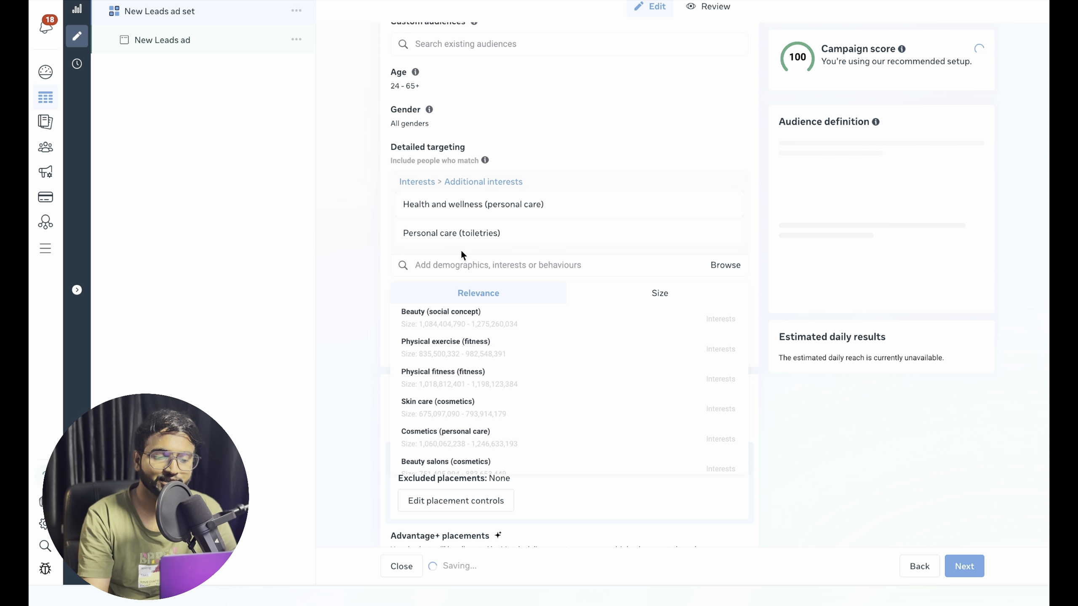
left_click(389, 226)
Step: Check the ad account's placement controls, close them without changes and collapse the account controls section
scroll(389, 226, "down", 1)
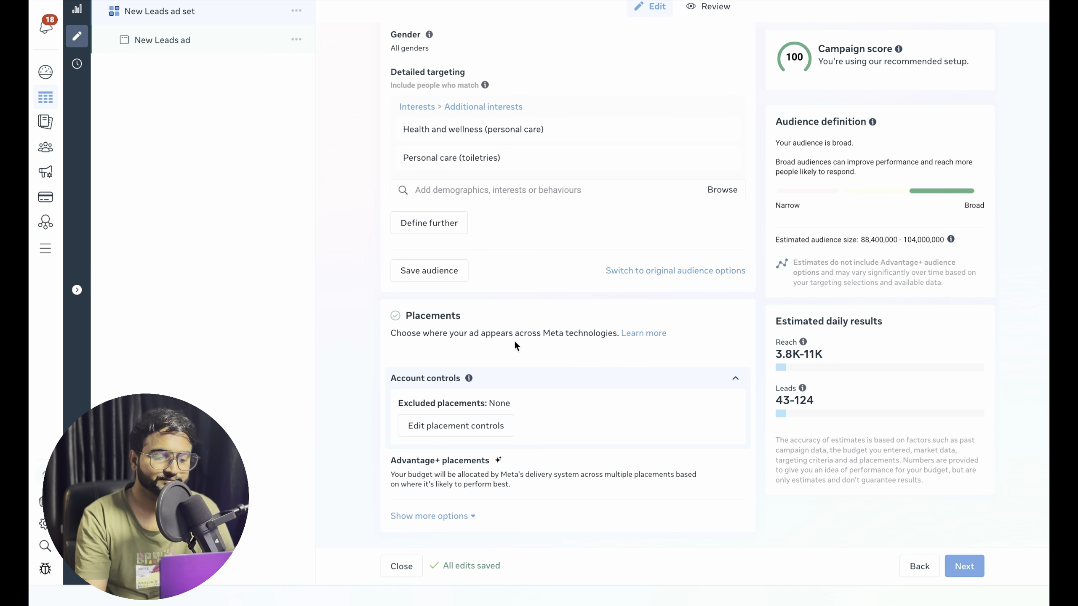
left_click(488, 424)
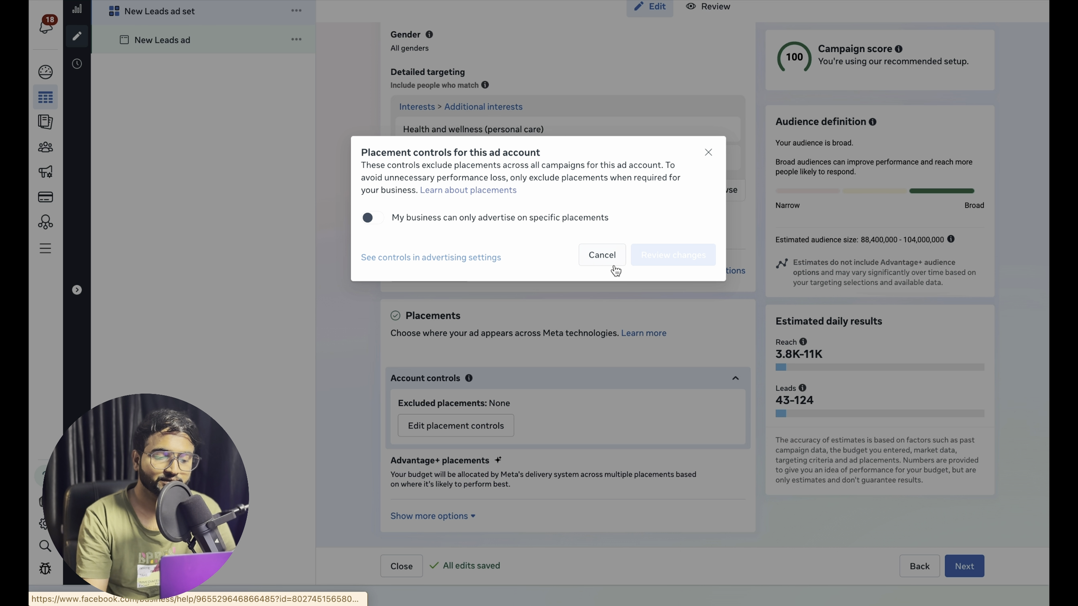
left_click(599, 268)
left_click(559, 381)
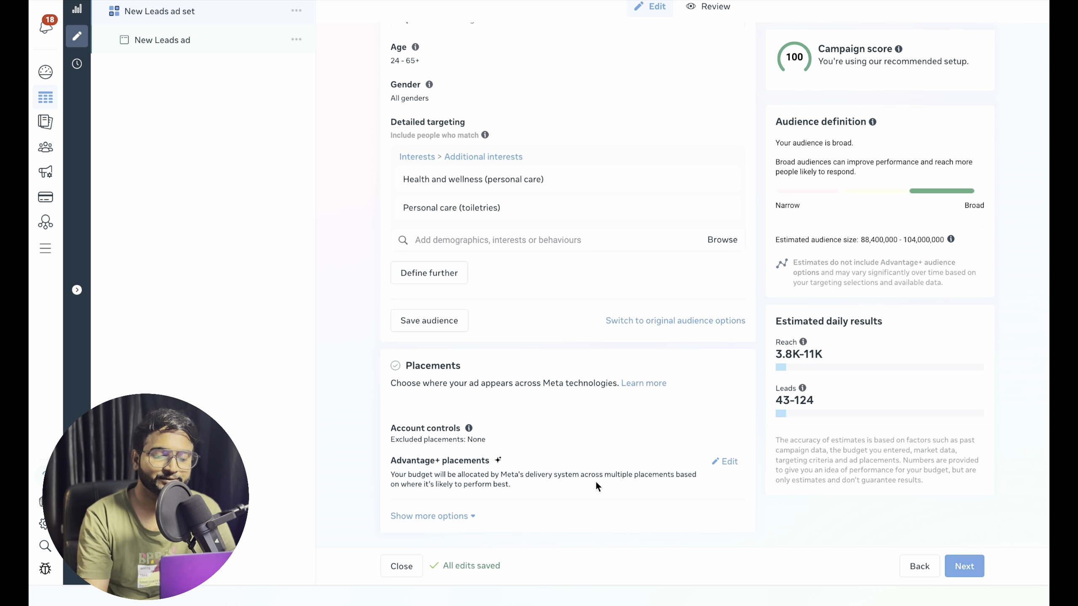
Step: Switch the ad set to manual placements and deselect the Facebook platform
left_click(726, 462)
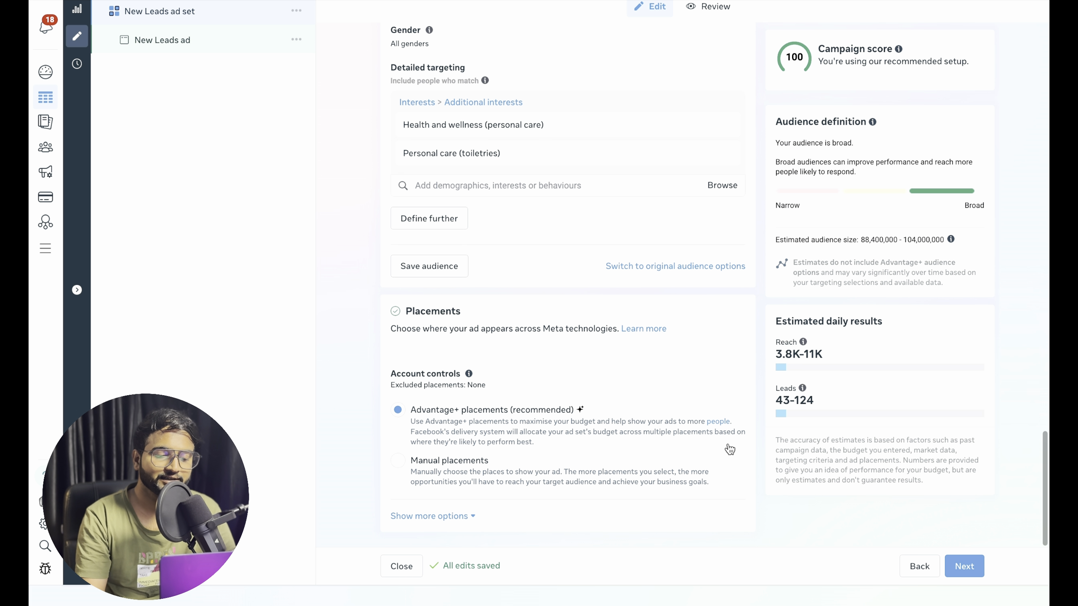
left_click(404, 474)
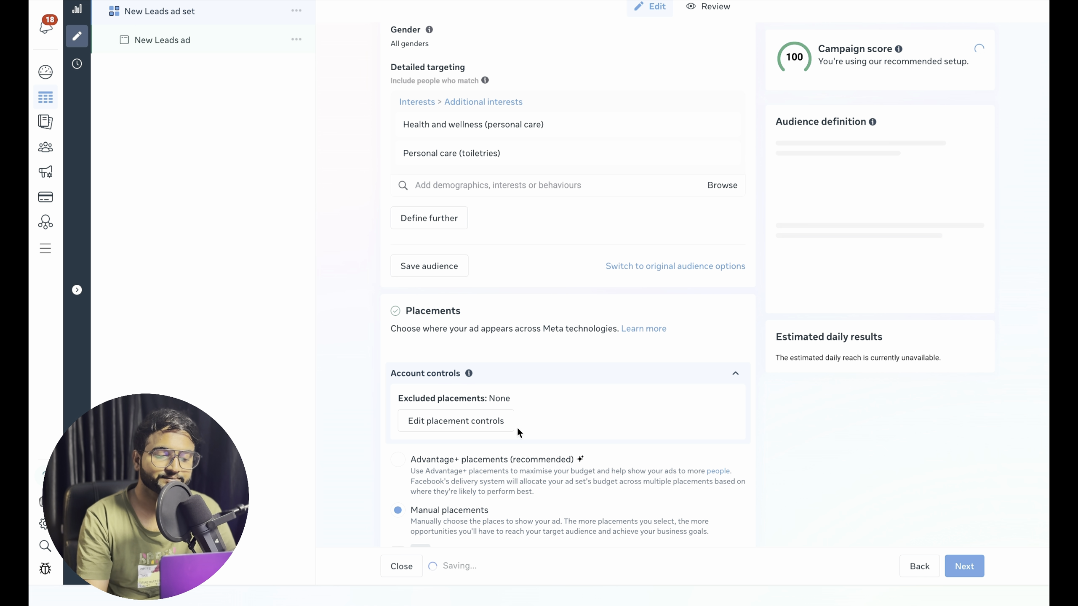
scroll(517, 426, "down", 10)
scroll(517, 426, "down", 5)
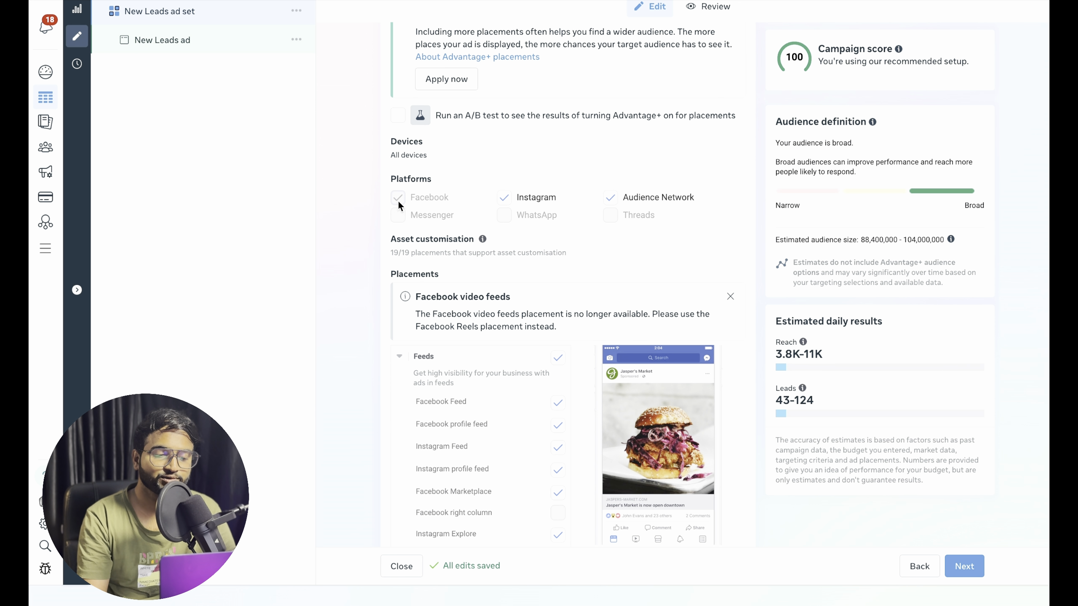
left_click(397, 197)
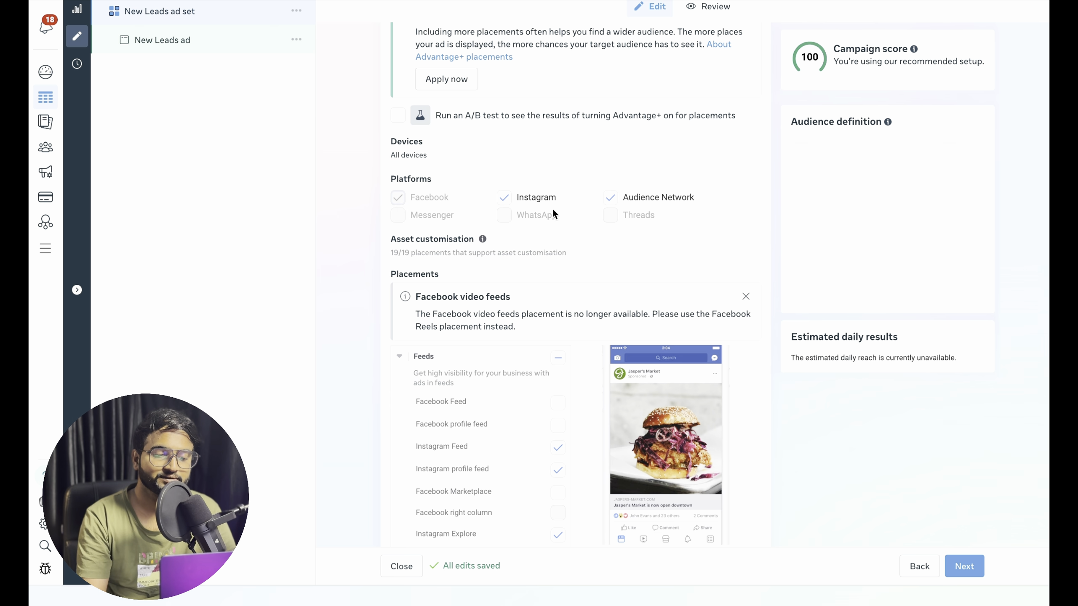
Step: Deselect the Audience Network platform so only Instagram remains, and look over the resulting placement list
left_click(617, 200)
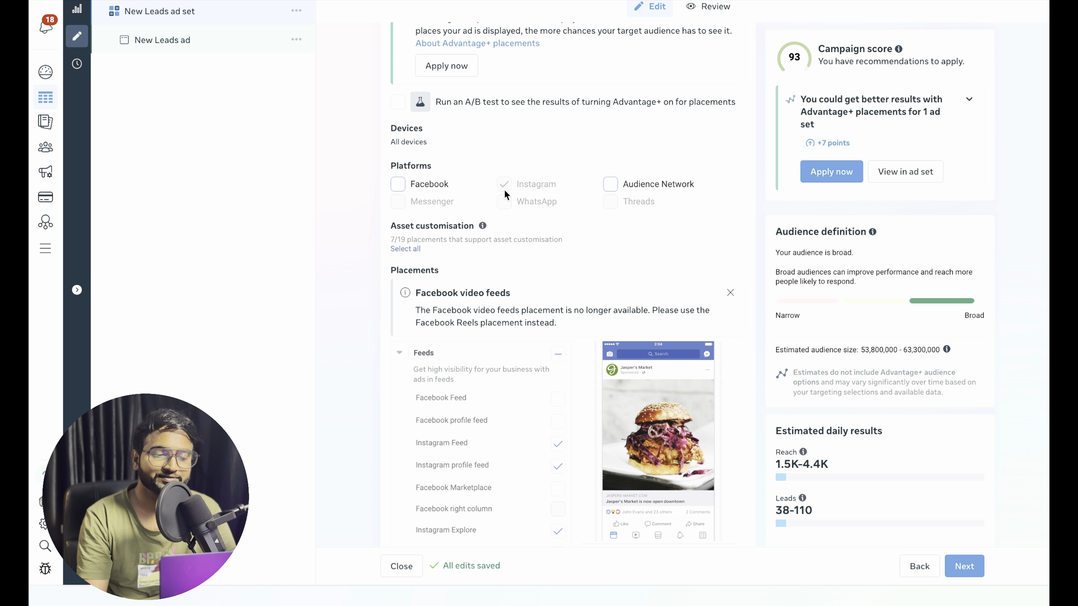
scroll(507, 178, "down", 5)
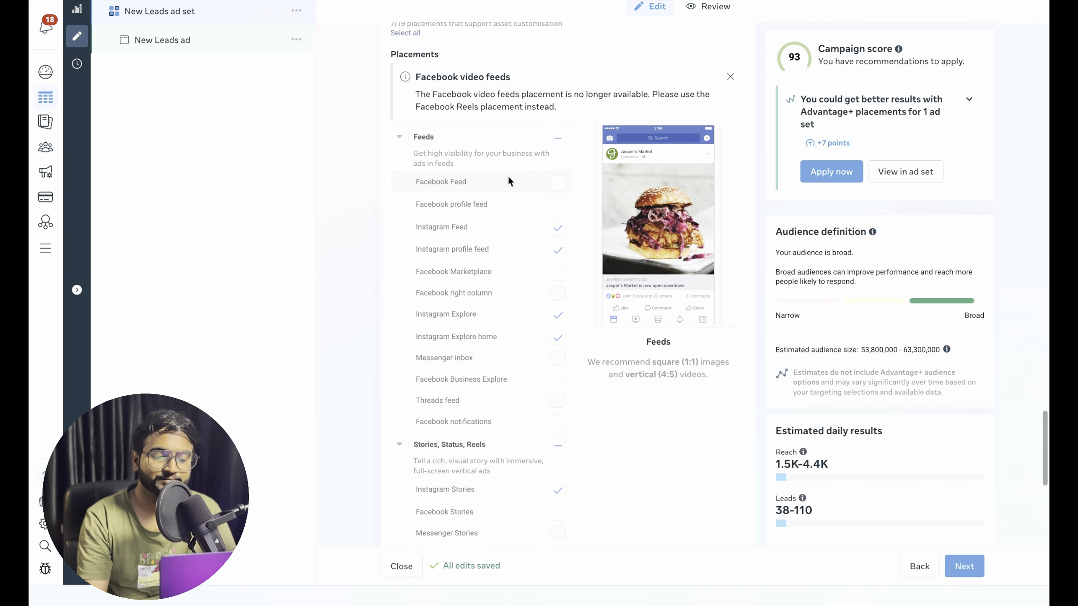
scroll(507, 175, "down", 9)
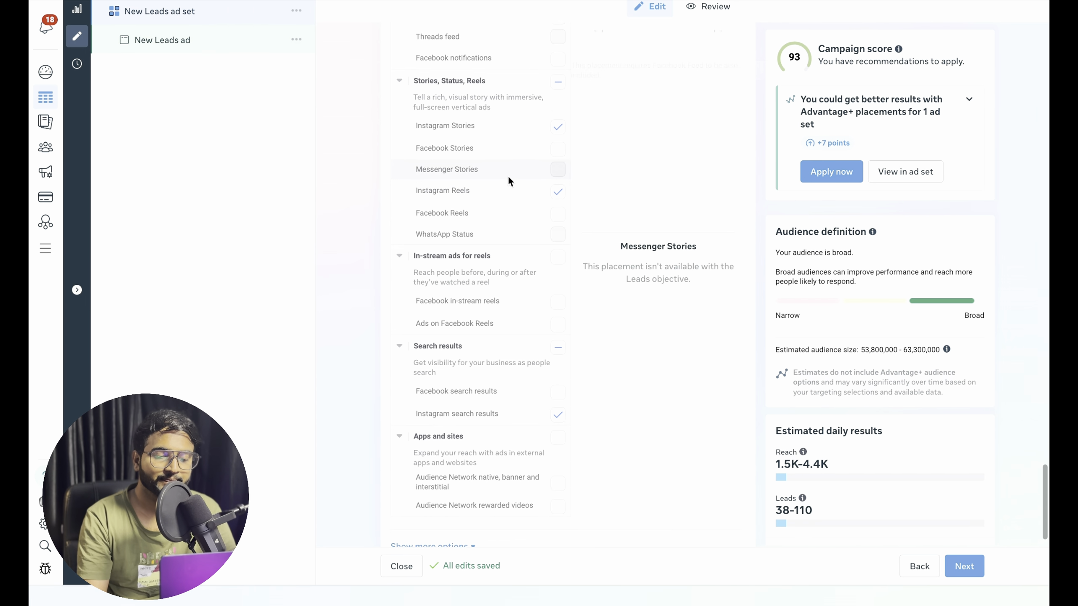
Step: Open the New Leads ad and look over its identity, format, instant form and ad creative sections
left_click(236, 53)
scroll(440, 236, "down", 6)
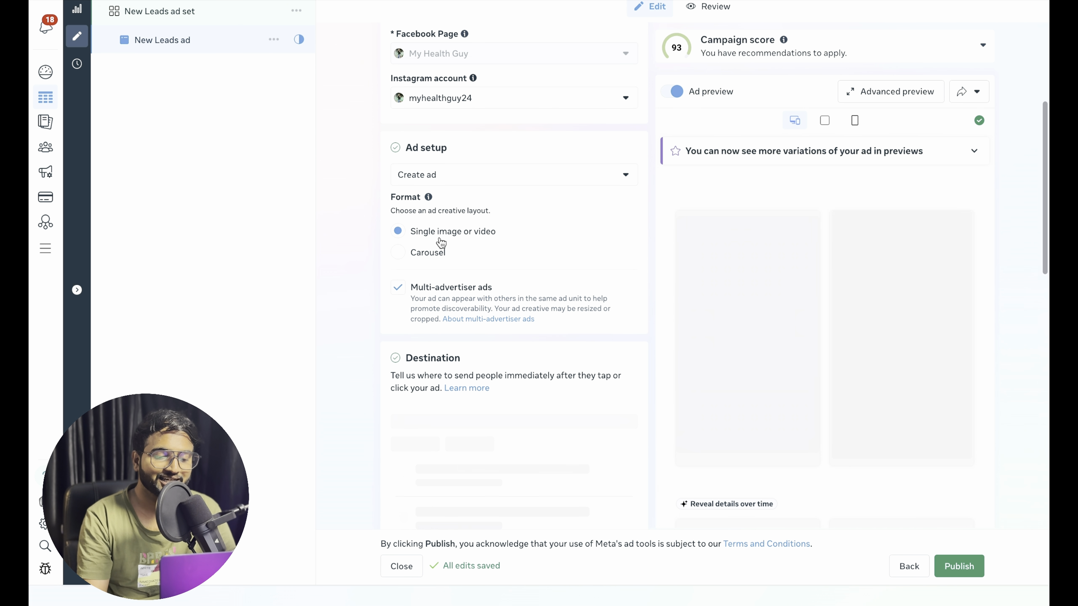
scroll(439, 237, "down", 3)
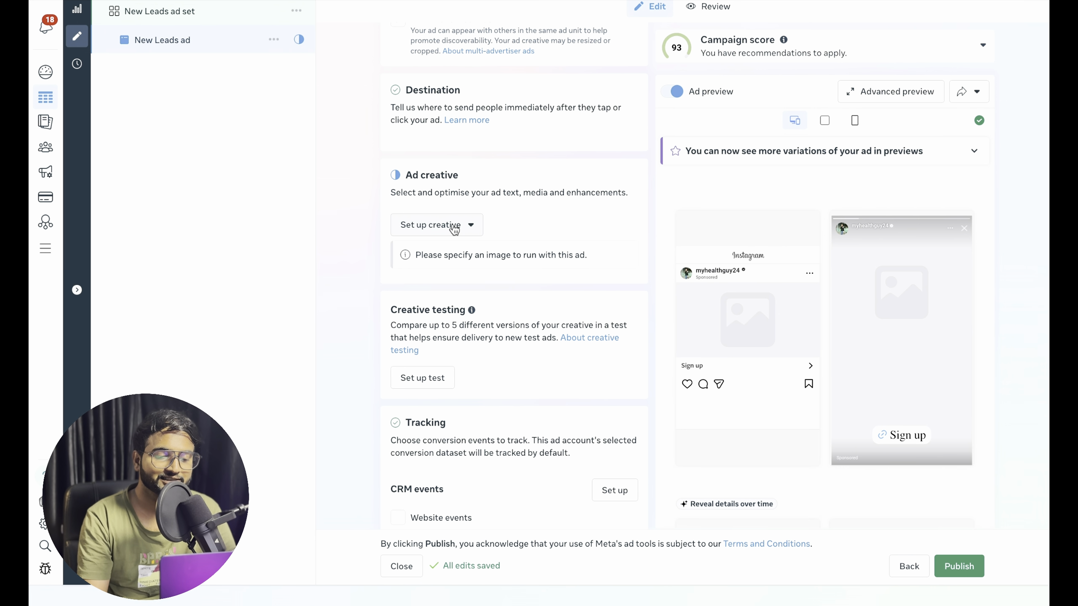
scroll(458, 197, "up", 3)
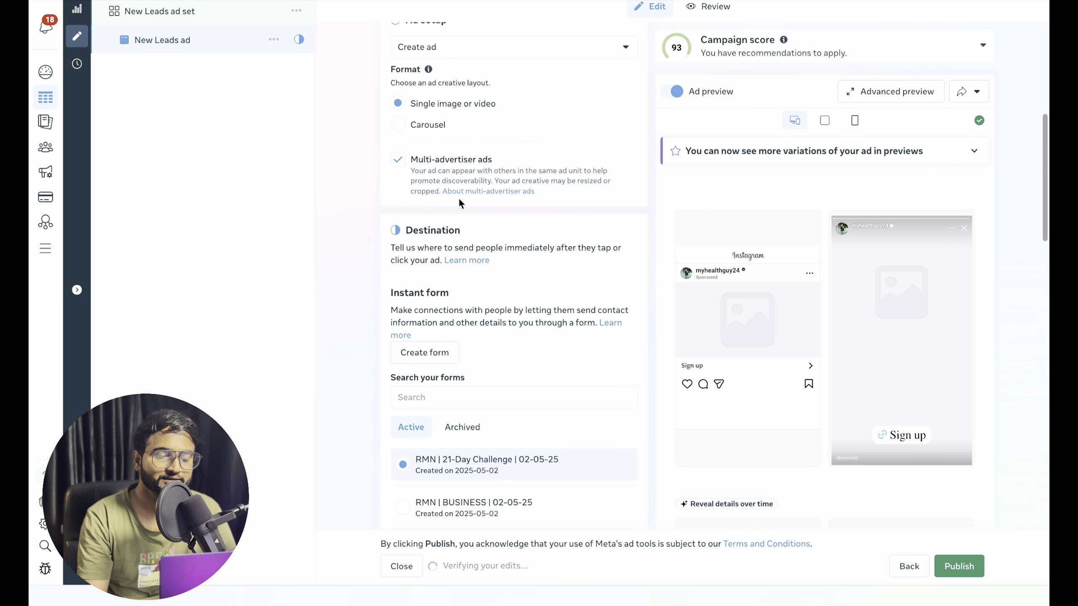
scroll(459, 201, "down", 12)
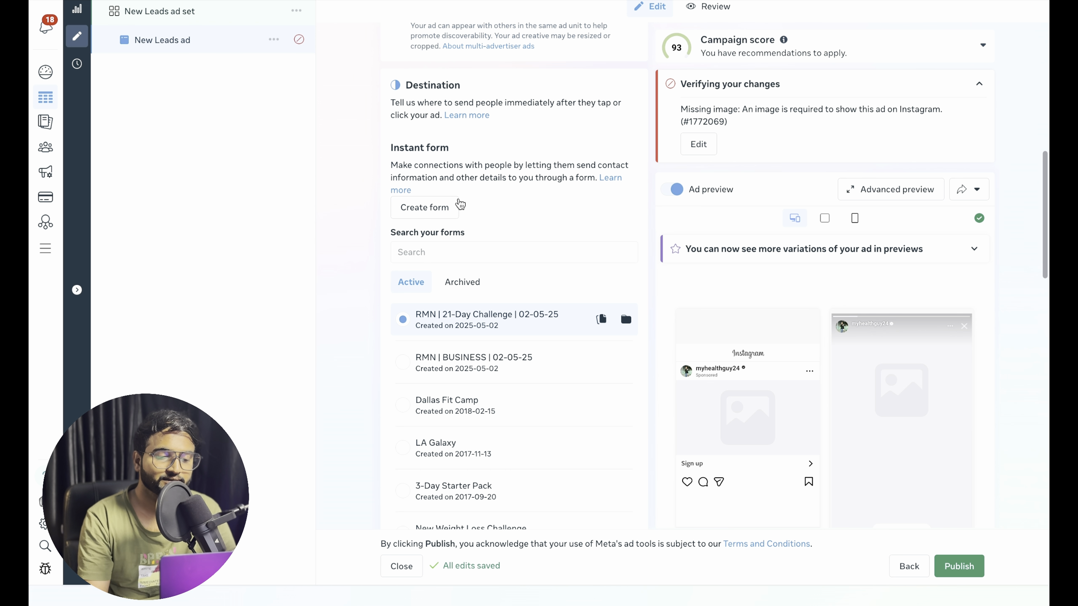
scroll(459, 206, "down", 10)
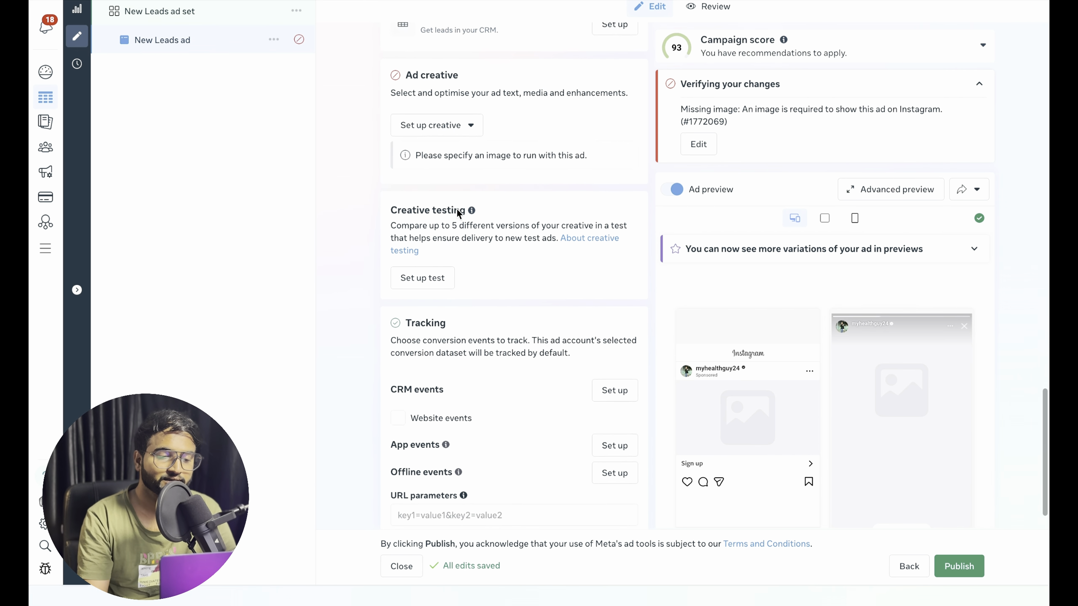
Step: Set up an image ad with the 560 × 704 weight loss challenge account image, using the original crop for square placements and default text and enhancements
left_click(463, 85)
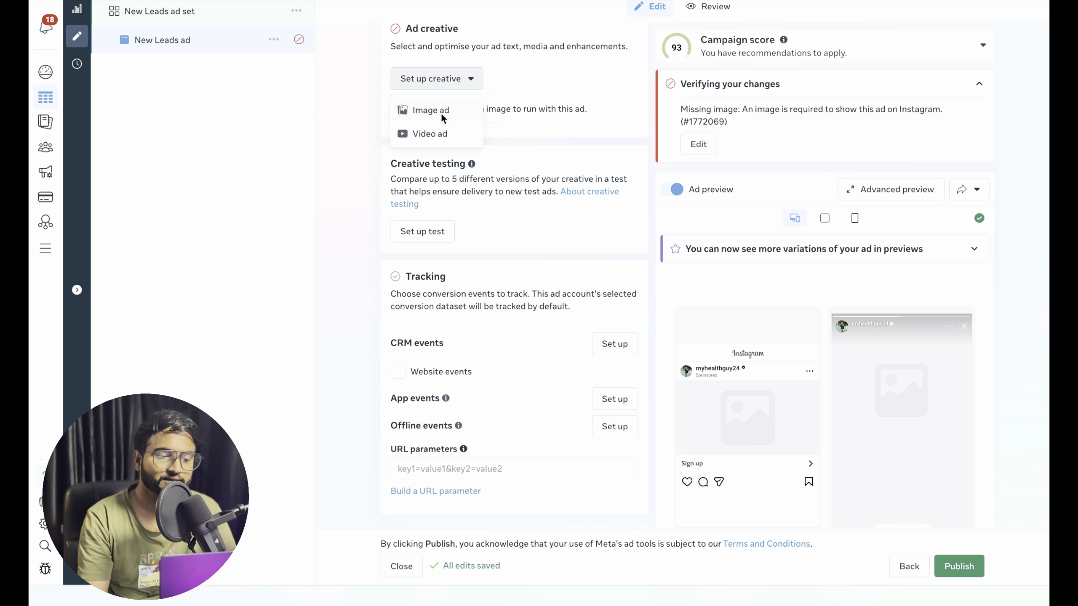
left_click(441, 113)
left_click(321, 177)
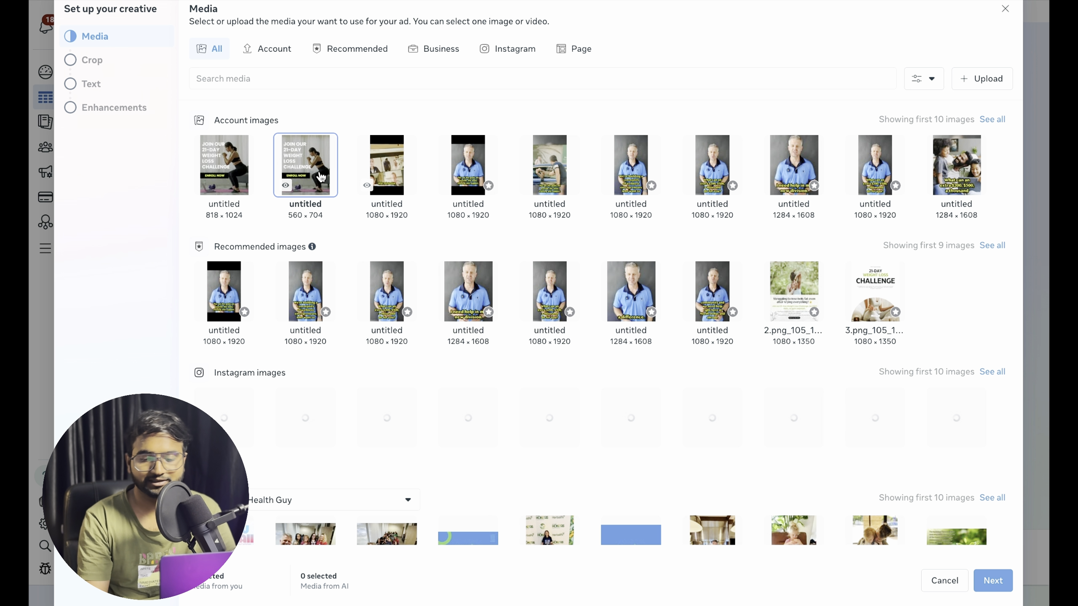
left_click(1002, 586)
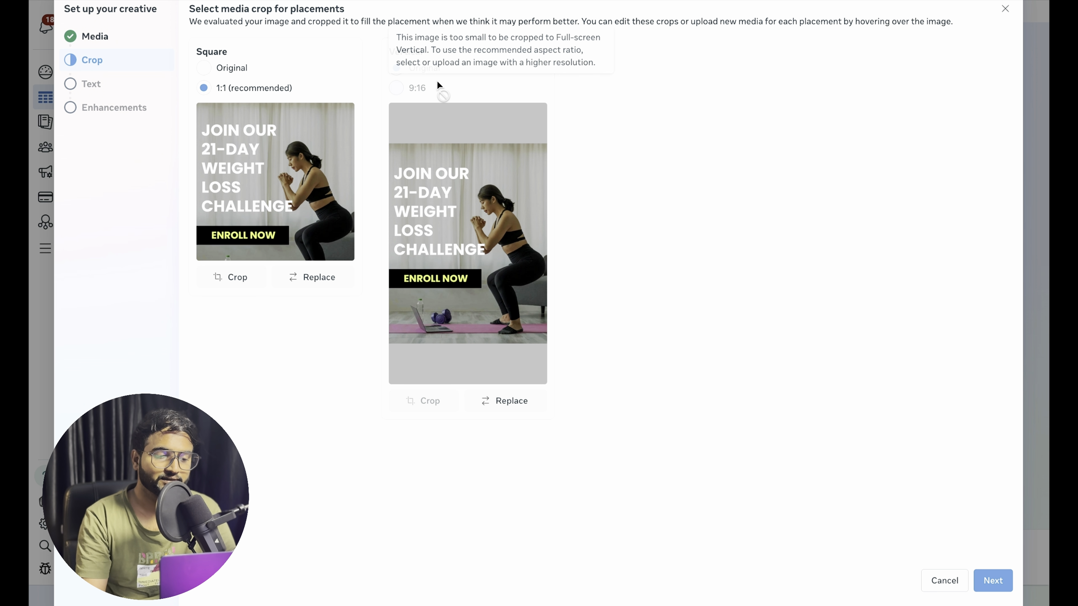
left_click(244, 71)
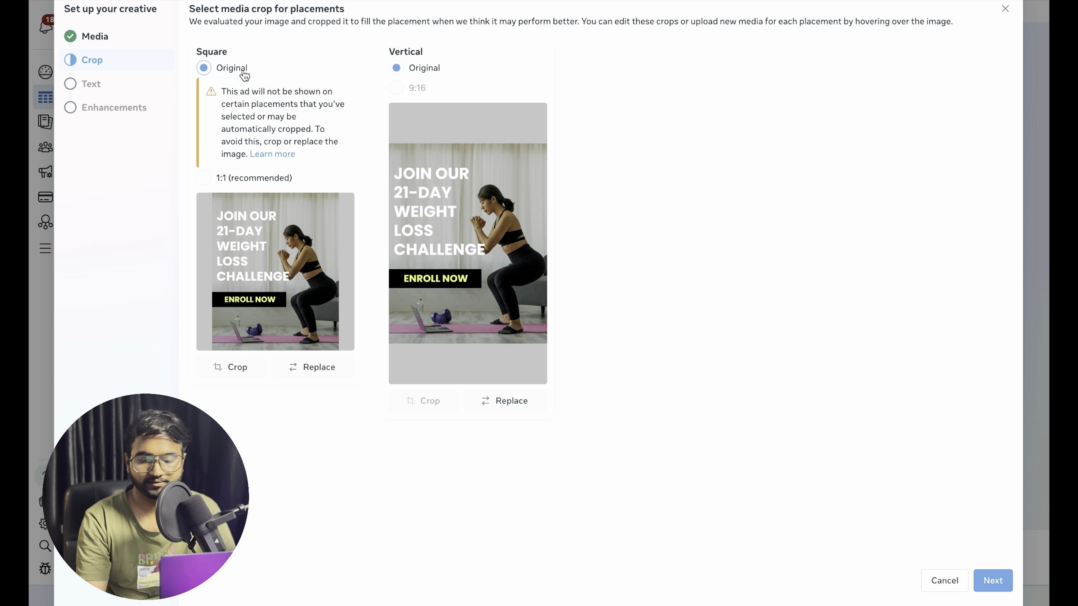
left_click(994, 581)
left_click(994, 582)
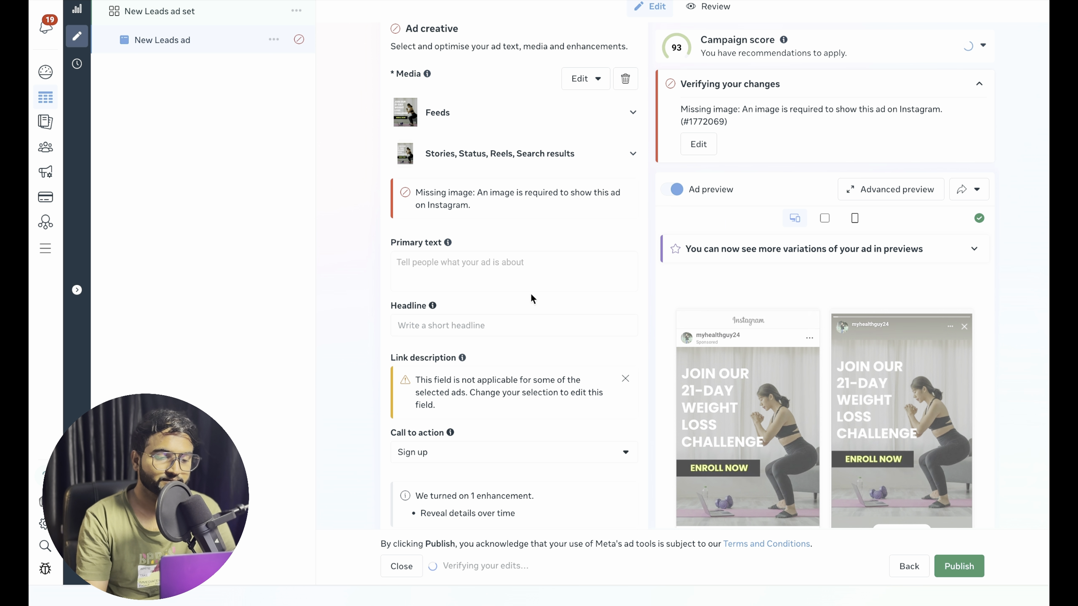
Step: Set the ad's call to action to Learn more
scroll(530, 293, "down", 3)
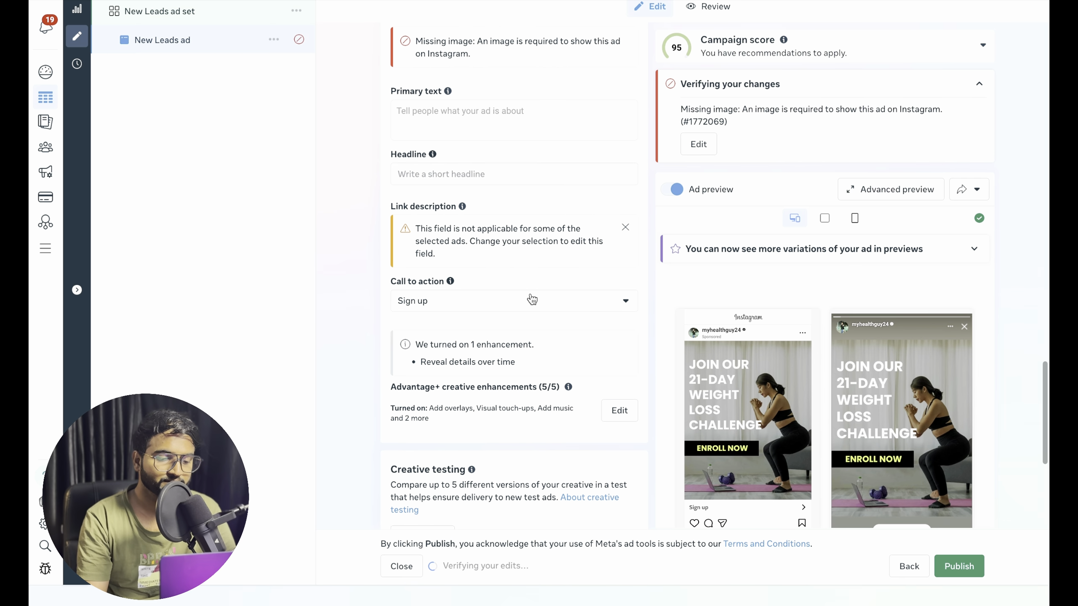
scroll(532, 299, "down", 2)
left_click(554, 209)
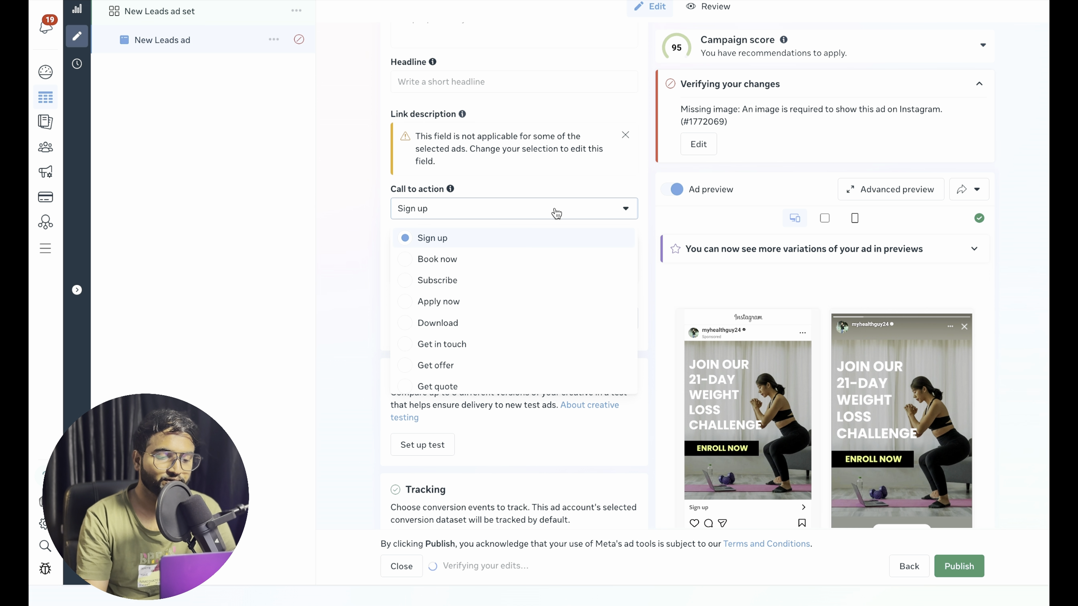
scroll(500, 266, "down", 2)
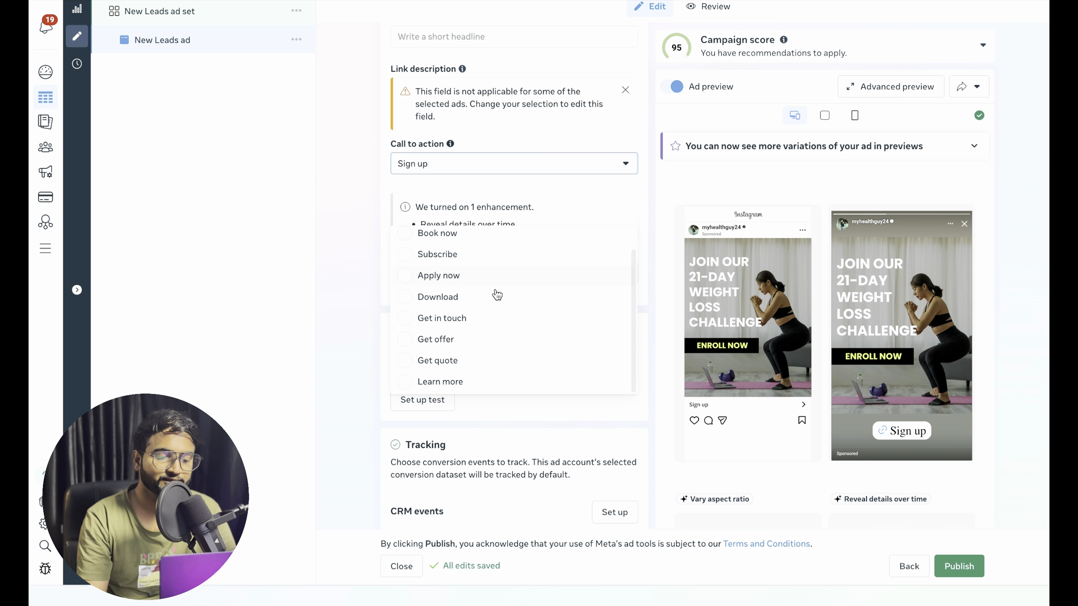
left_click(466, 381)
Step: Enter the placeholder primary text "kjkjh" in the ad creative
scroll(508, 283, "up", 2)
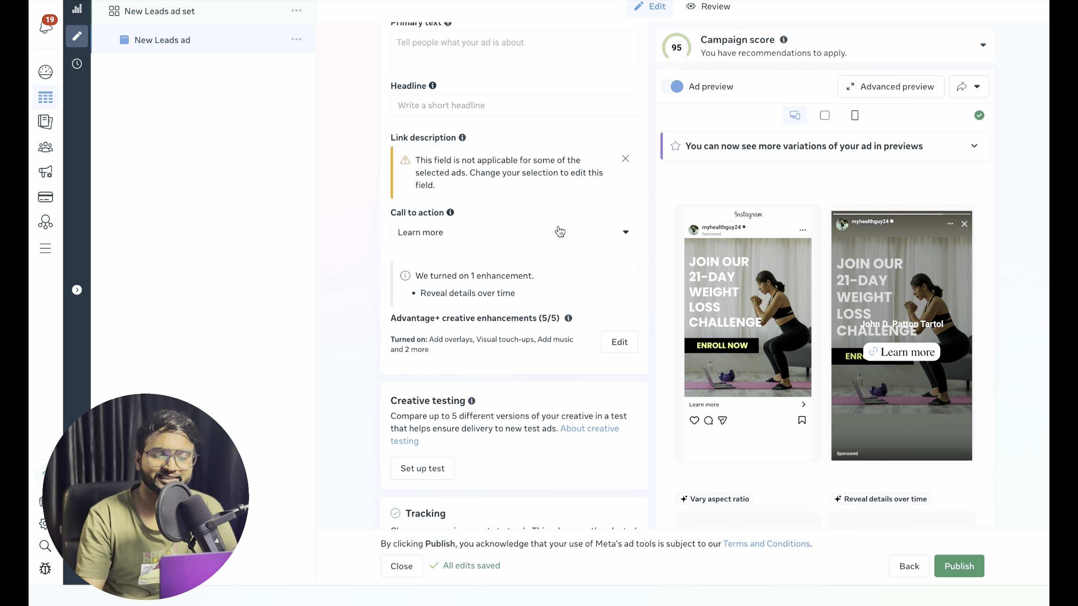
scroll(547, 255, "down", 6)
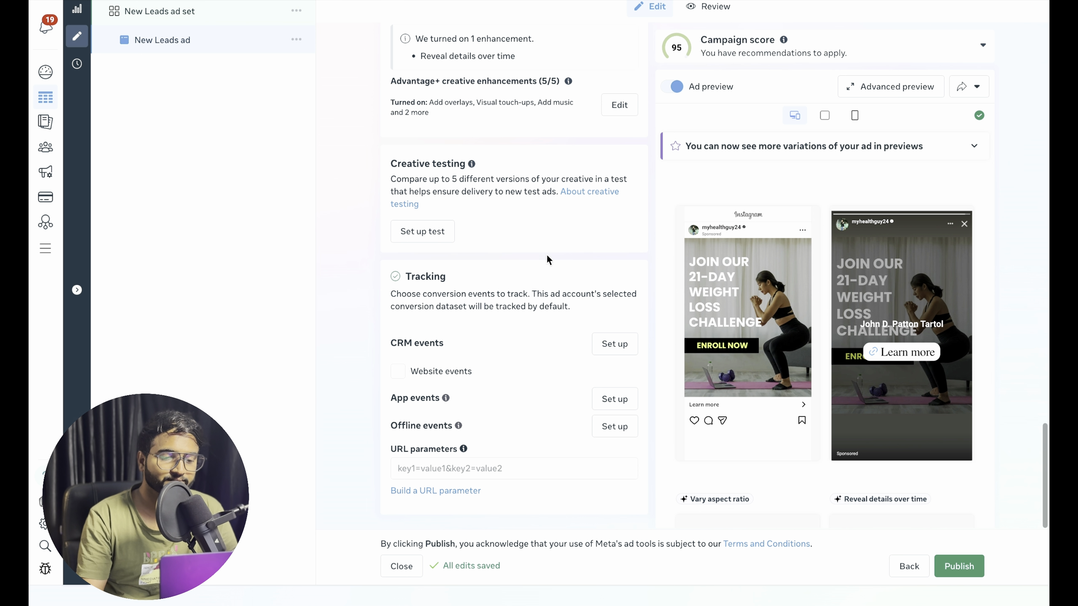
scroll(547, 256, "up", 10)
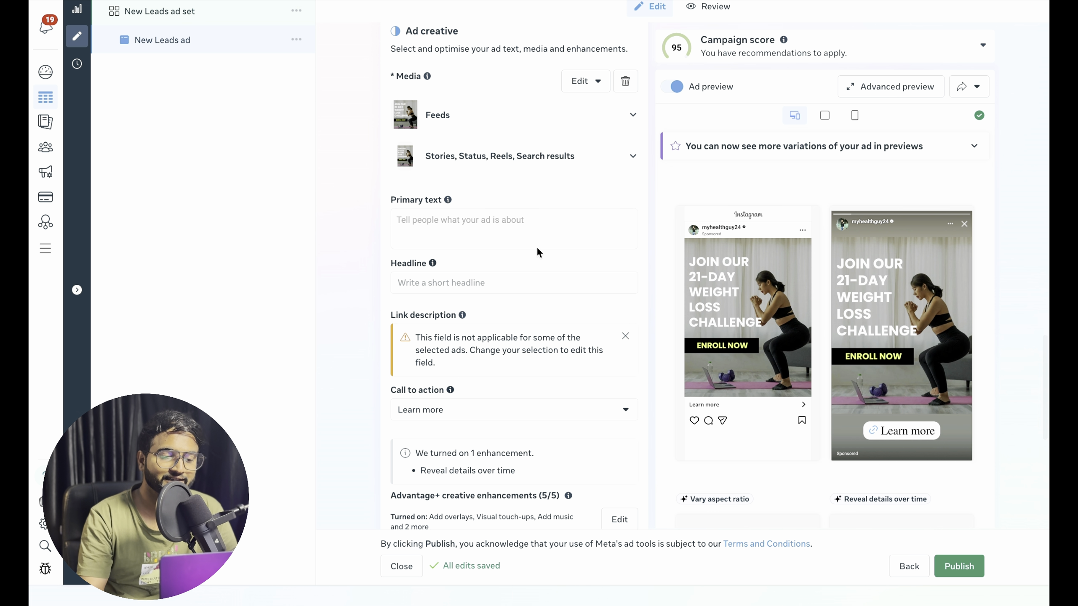
left_click(543, 236)
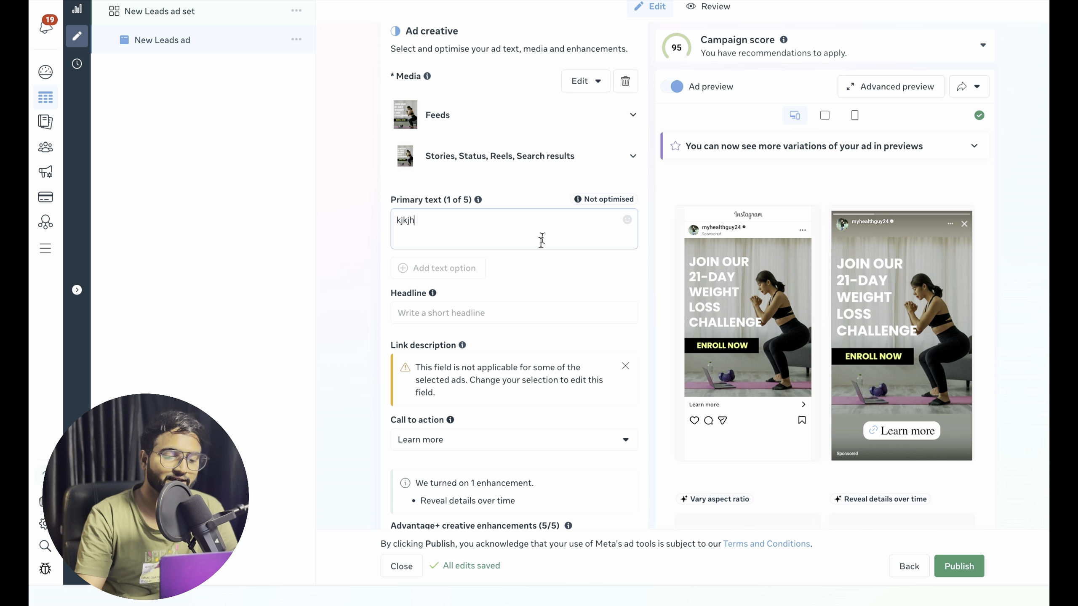
Step: Enter the ad headline "book a free consultation now"
left_click(494, 314)
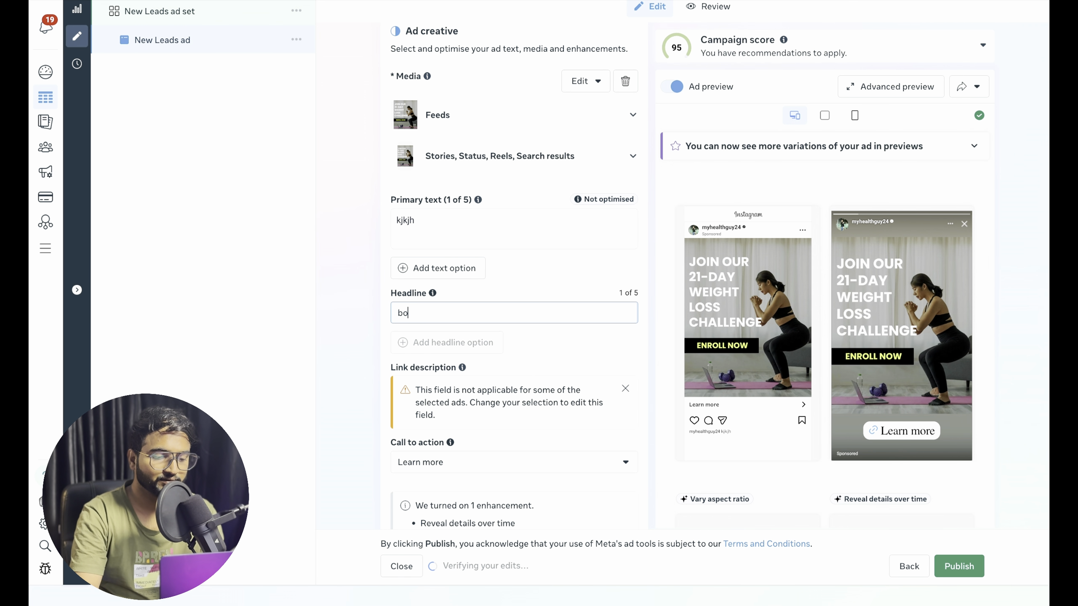
type("g")
key("BackSpace")
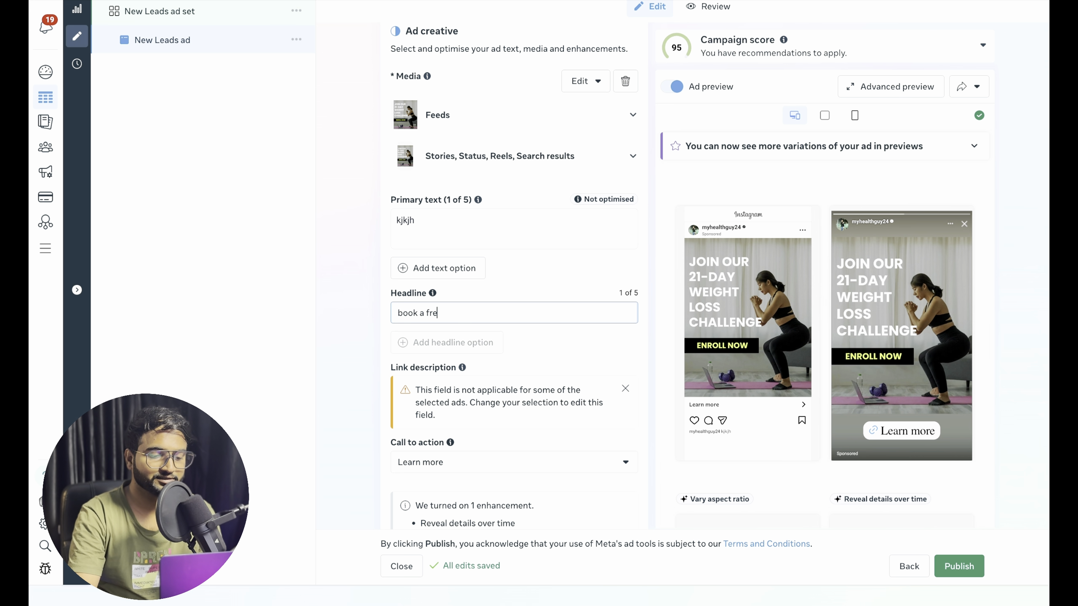
type("book a free conwu")
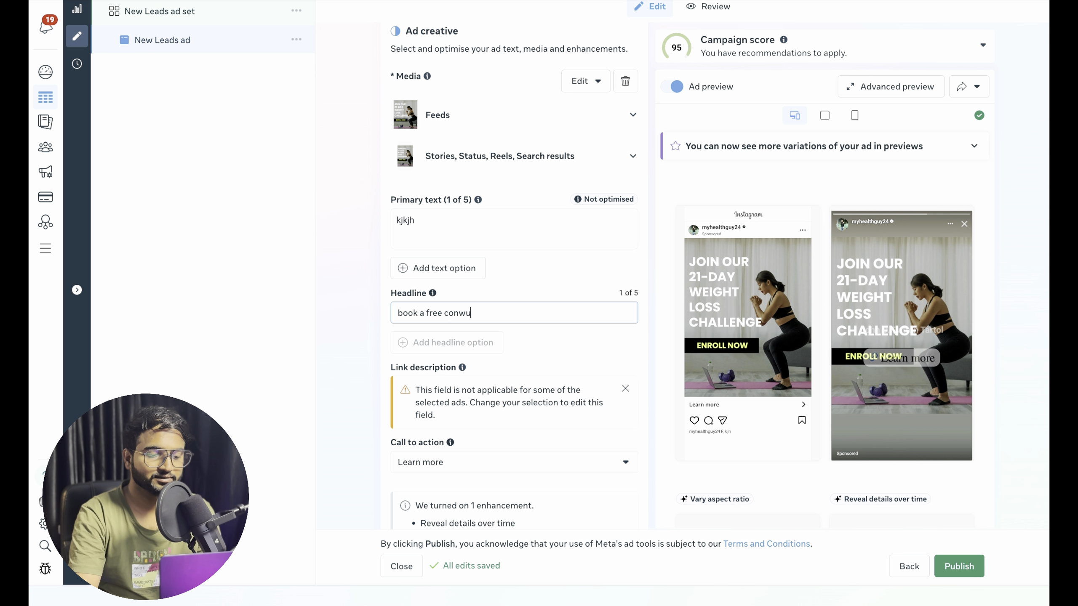
key("BackSpace")
key("BackSpace")
type("sul")
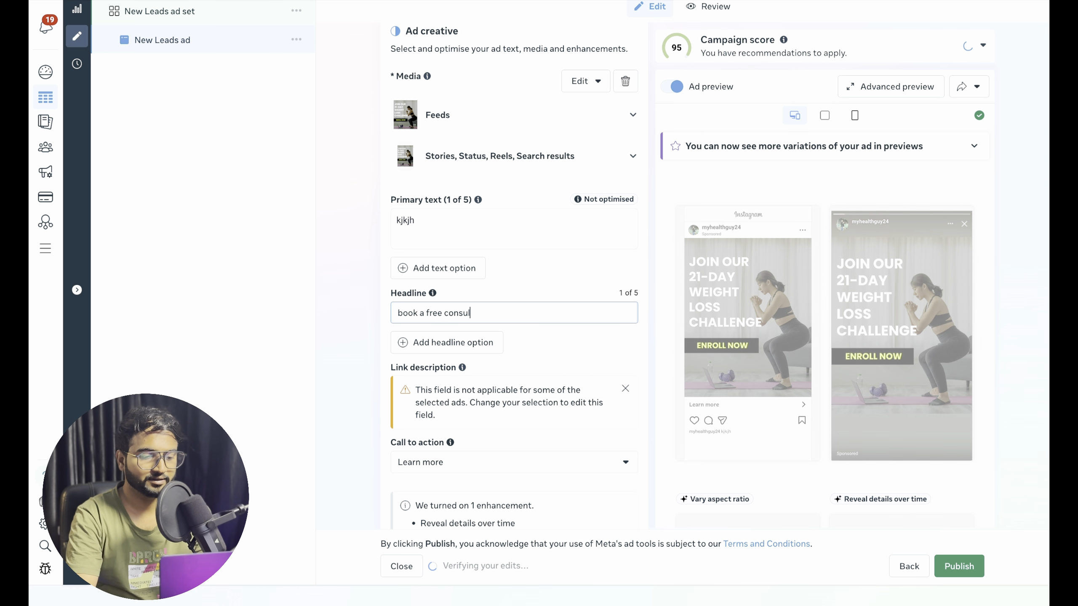
type("tation now")
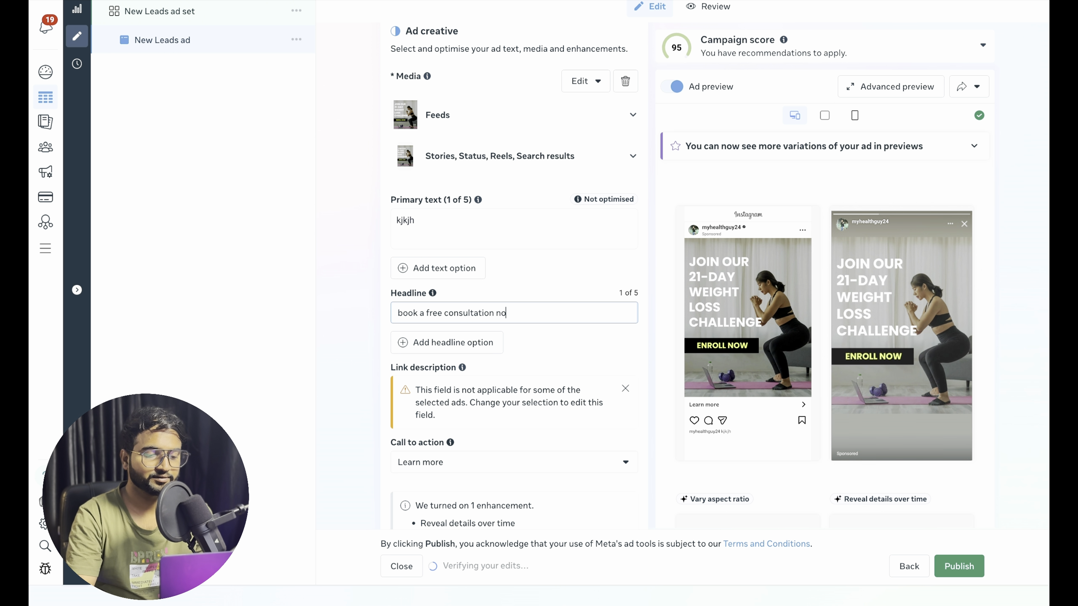
left_click(538, 287)
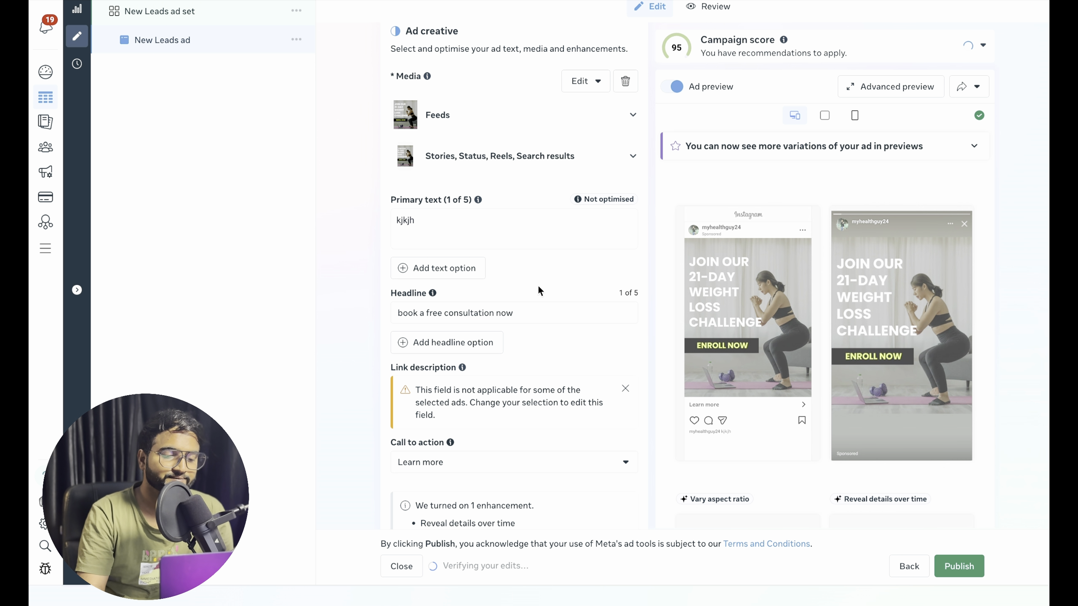
Step: Review the ad's preview, creative text, enhancements, tracking and instant form settings
scroll(537, 285, "down", 5)
scroll(537, 285, "down", 2)
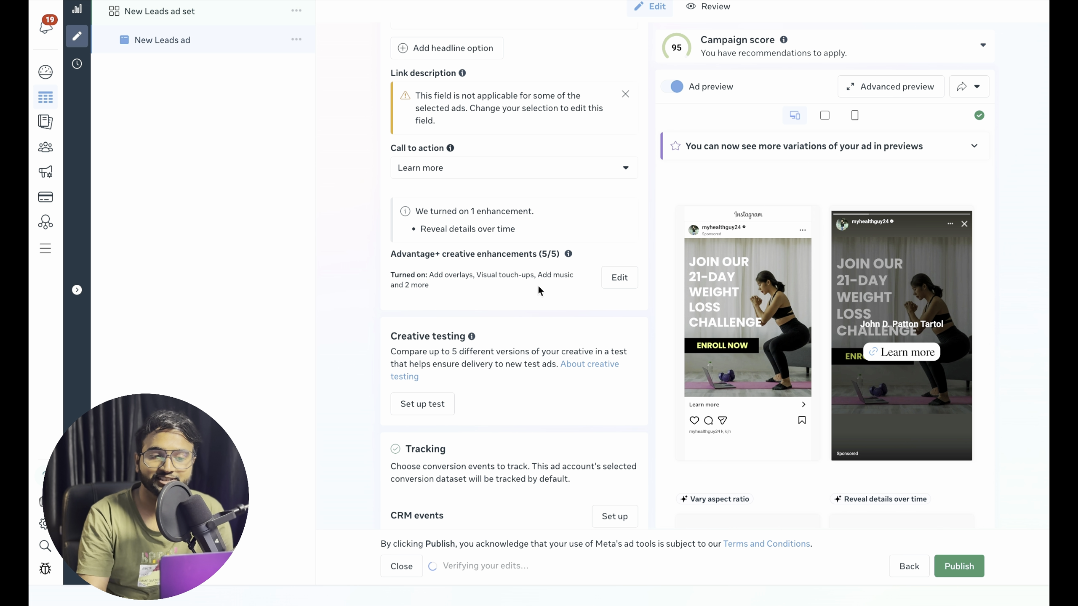
scroll(579, 295, "up", 1)
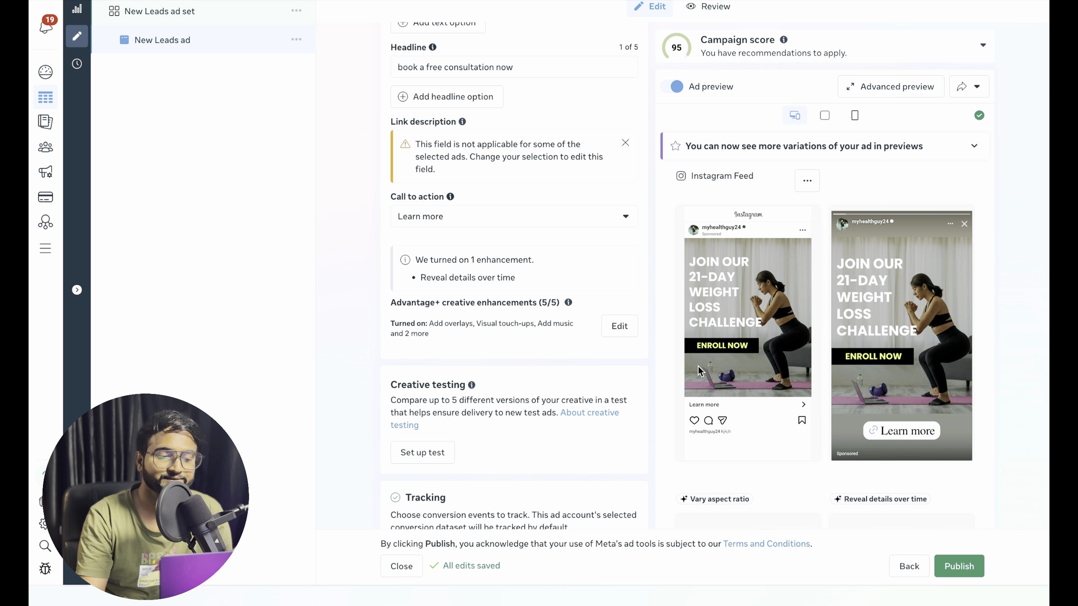
scroll(580, 262, "down", 1)
scroll(581, 261, "up", 6)
scroll(580, 261, "down", 10)
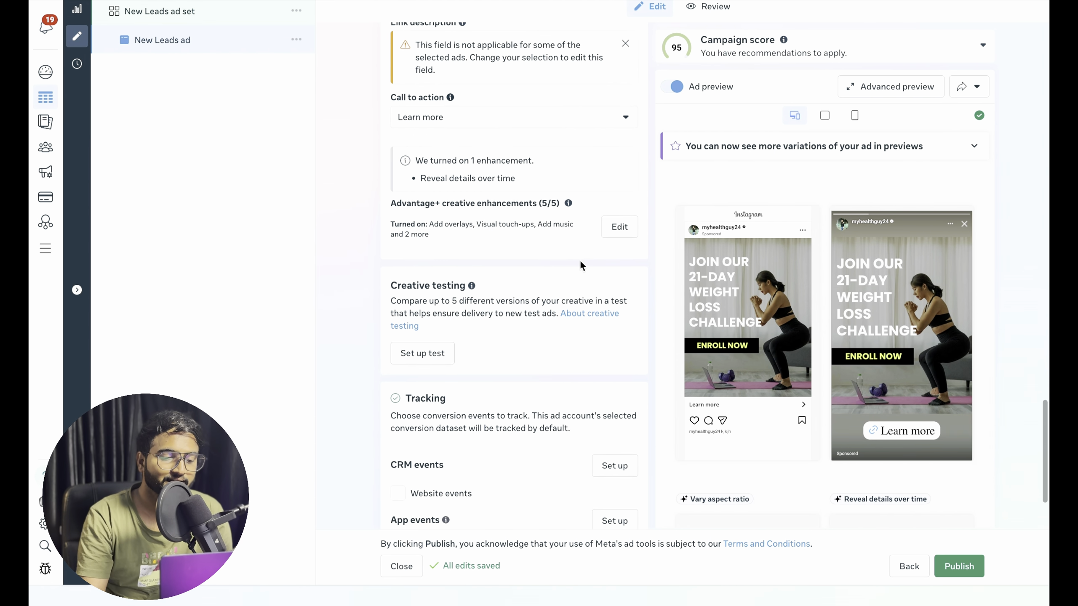
scroll(581, 265, "up", 10)
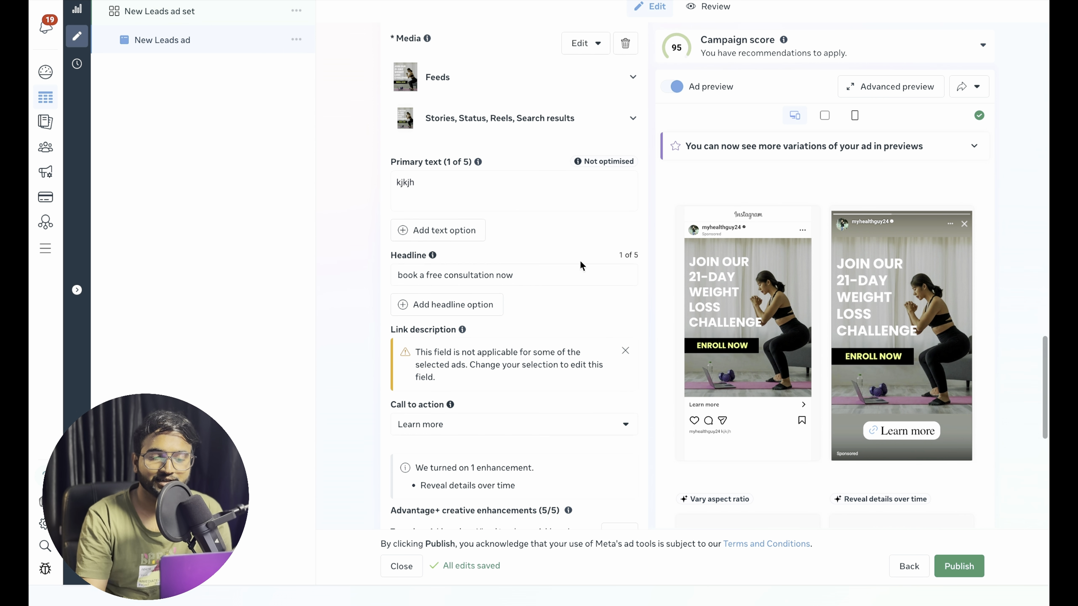
scroll(580, 265, "up", 15)
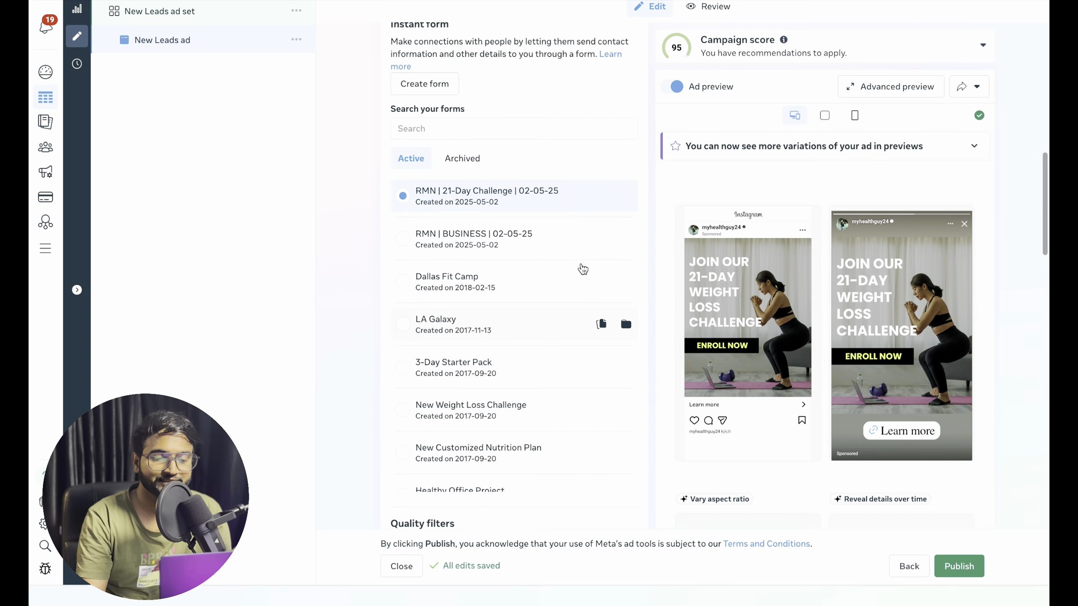
scroll(583, 268, "up", 3)
left_click(296, 39)
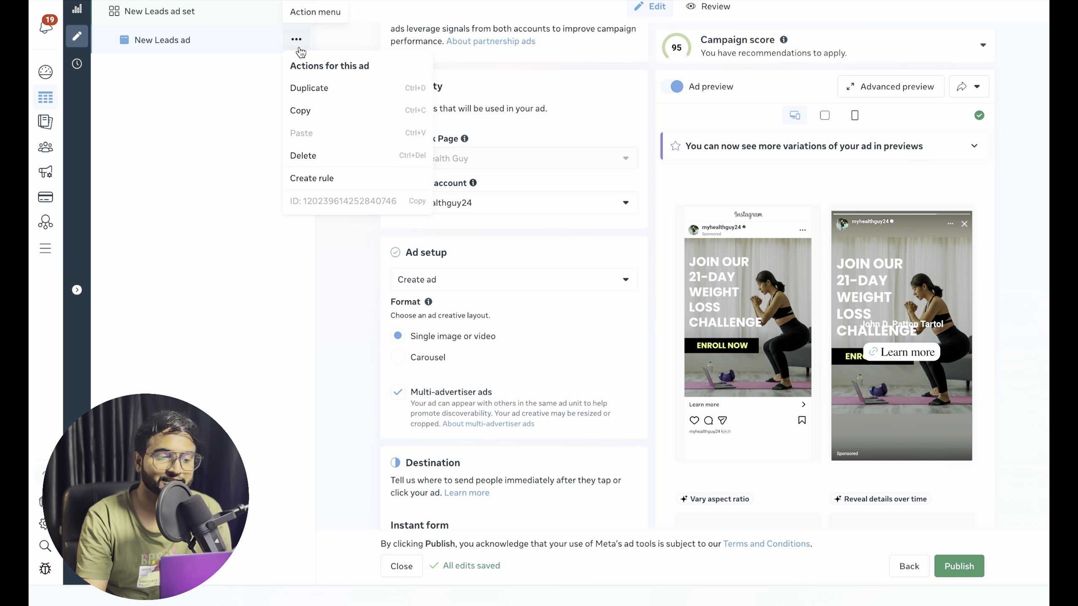
left_click(309, 88)
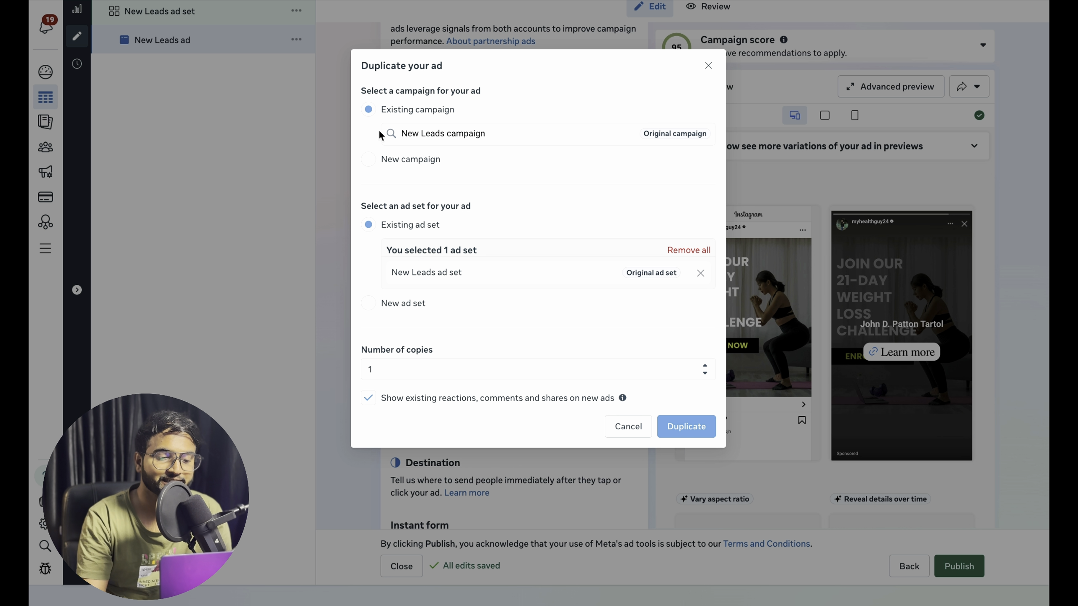
left_click(414, 364)
key("BackSpace")
type("4")
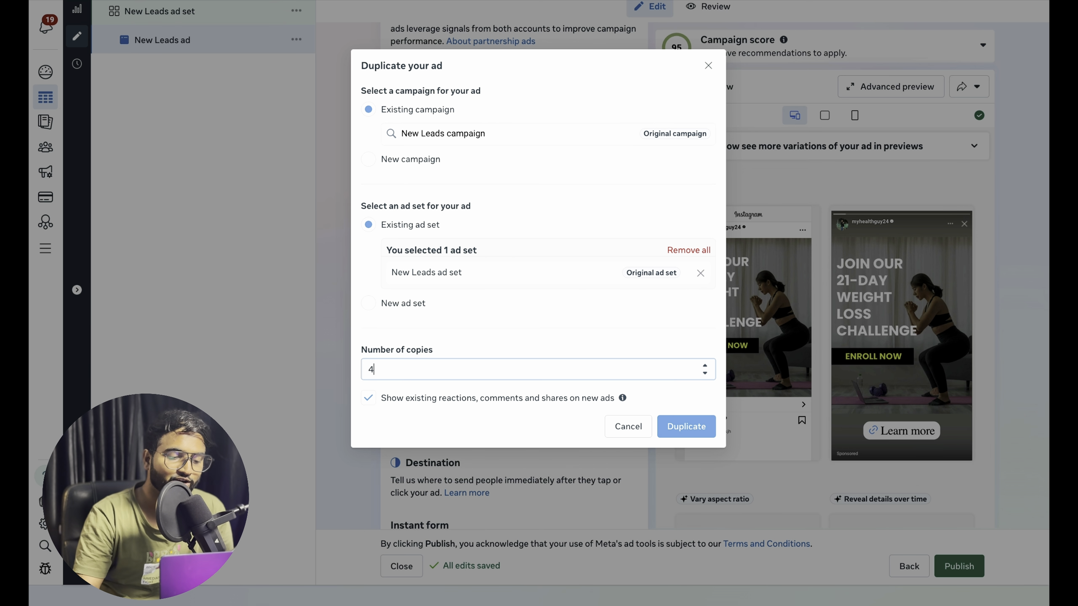
left_click(628, 426)
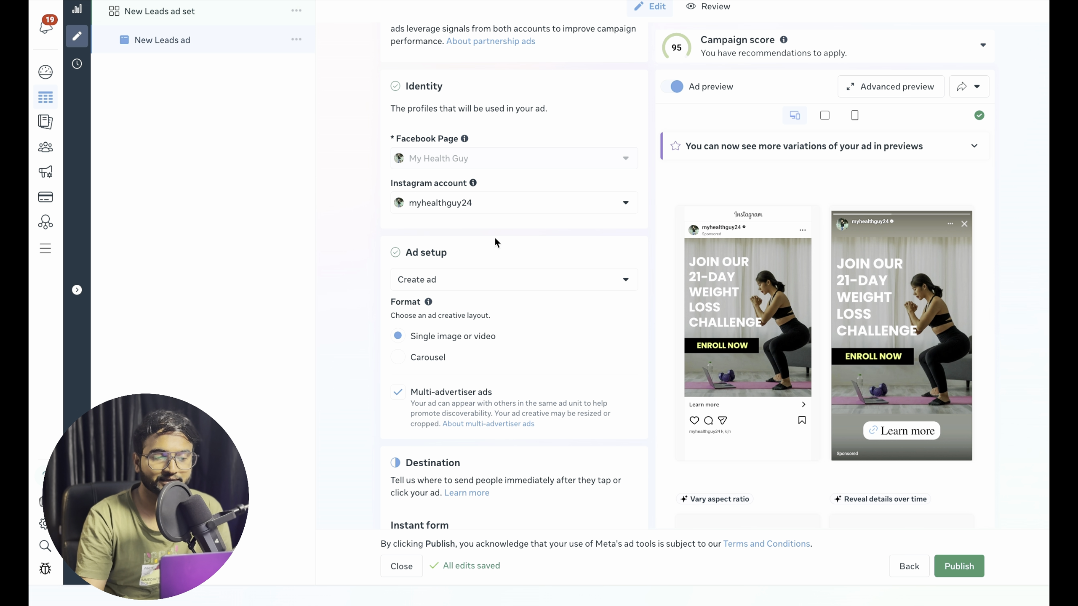
Step: Review the ad set's budget schedule, audience controls, detailed targeting and placements
scroll(494, 237, "up", 3)
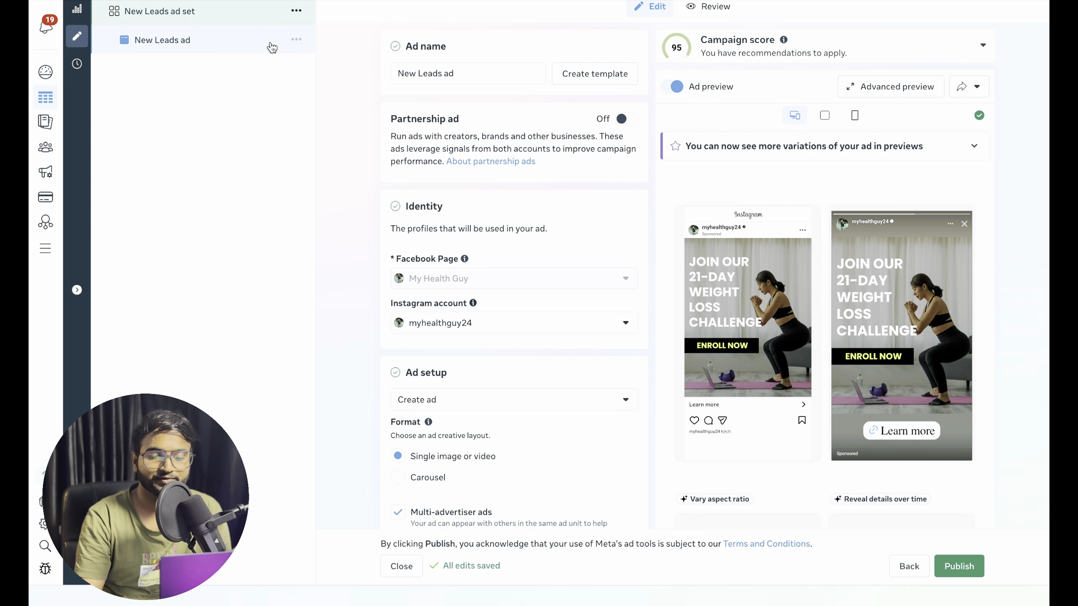
left_click(229, 11)
scroll(495, 254, "down", 10)
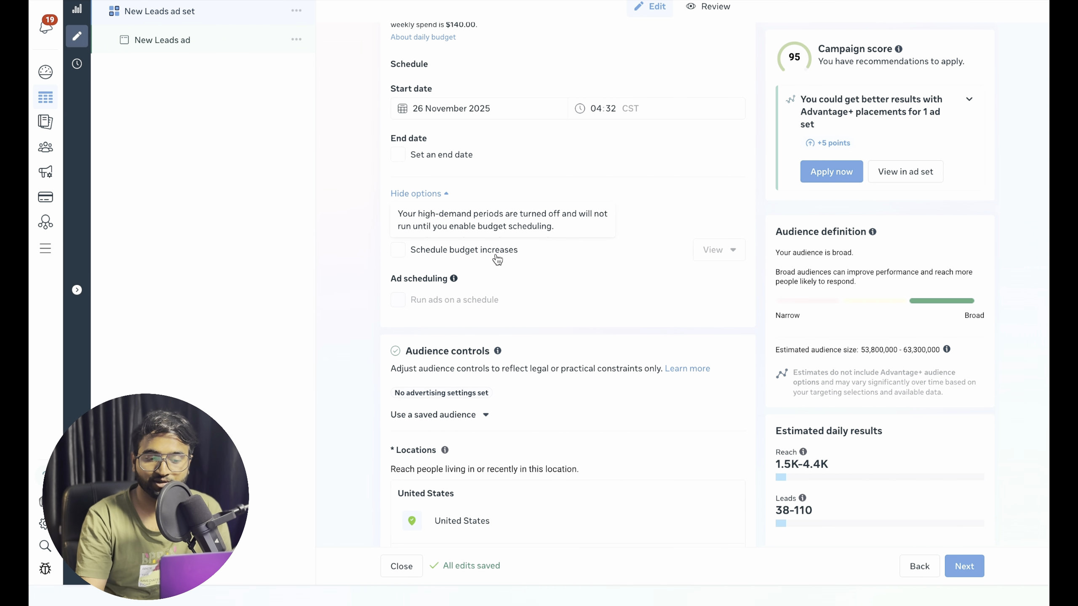
scroll(496, 255, "down", 15)
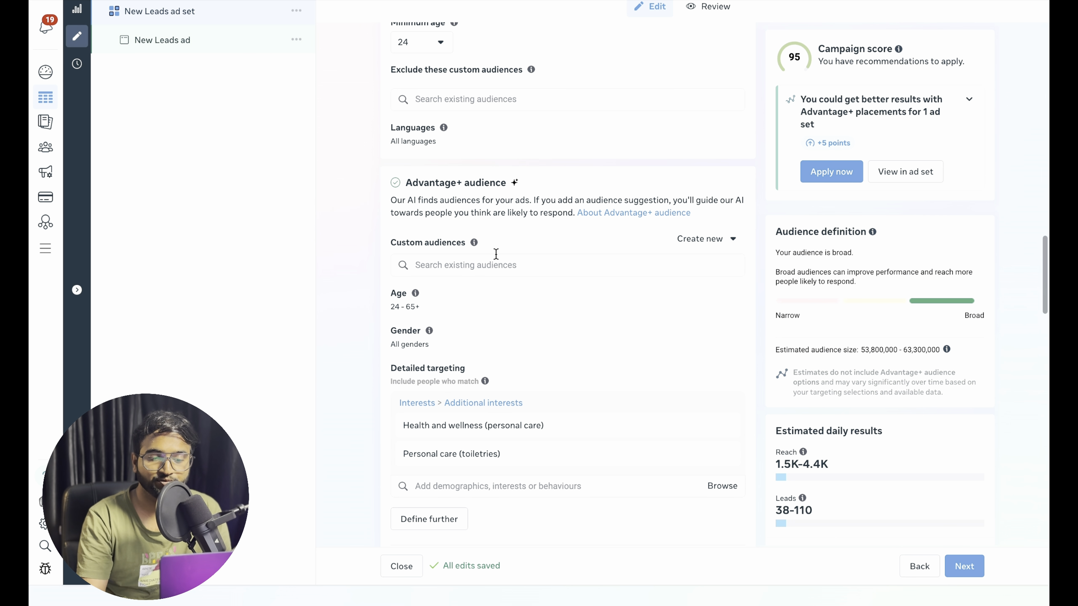
scroll(496, 254, "down", 8)
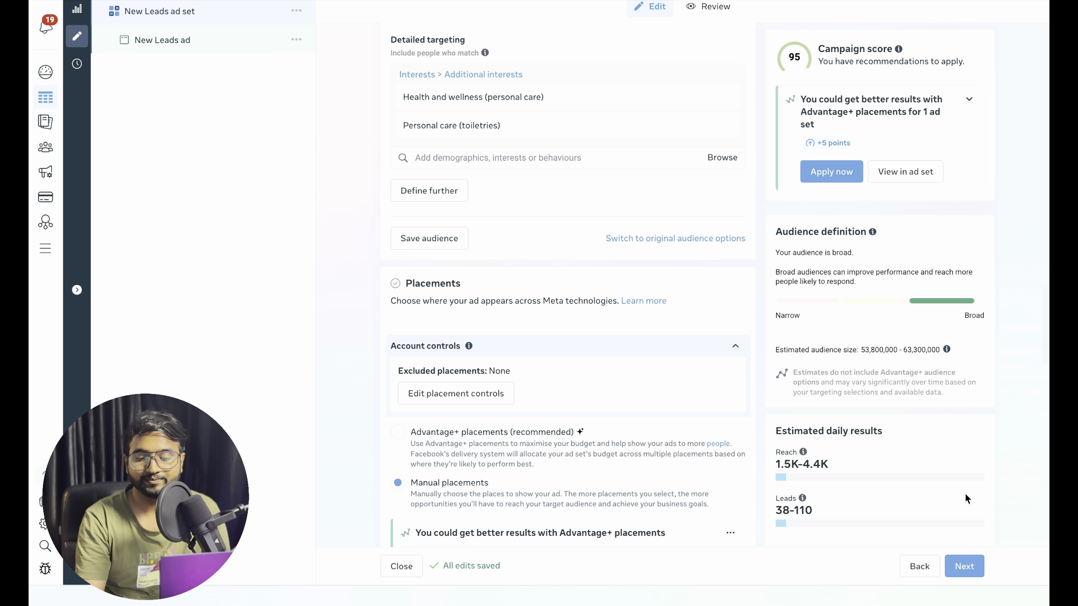
Step: Check the campaign-level settings, then advance through the ad set back to the ad
left_click(255, 1)
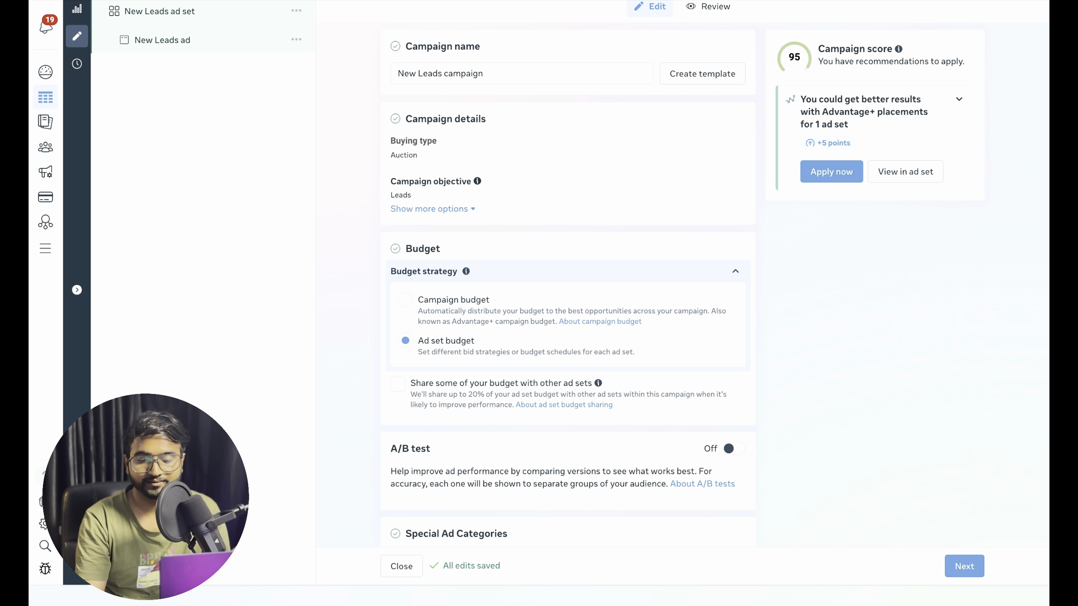
left_click(964, 566)
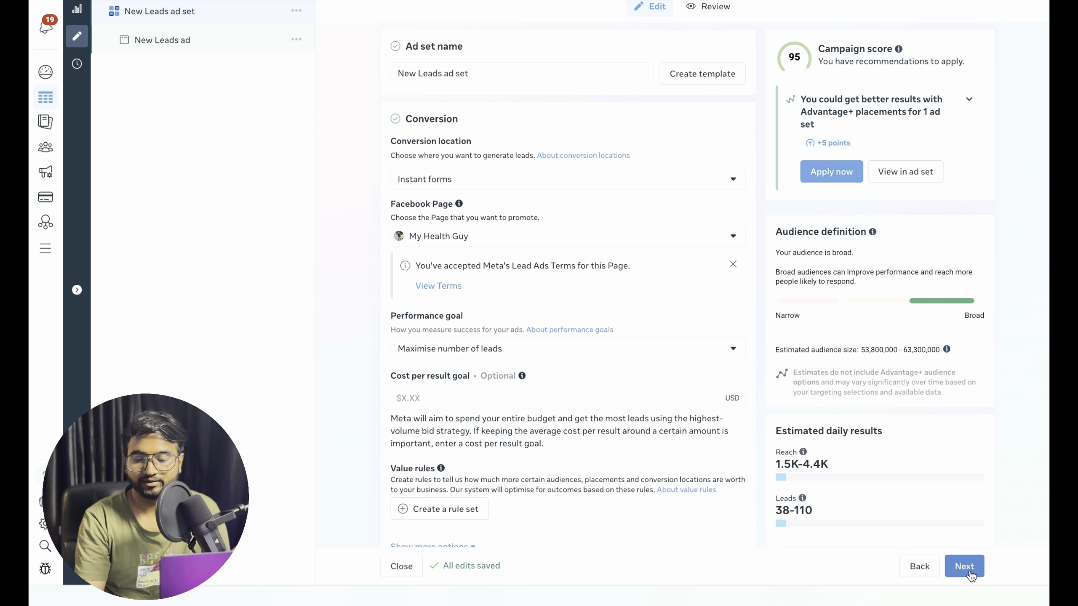
left_click(964, 566)
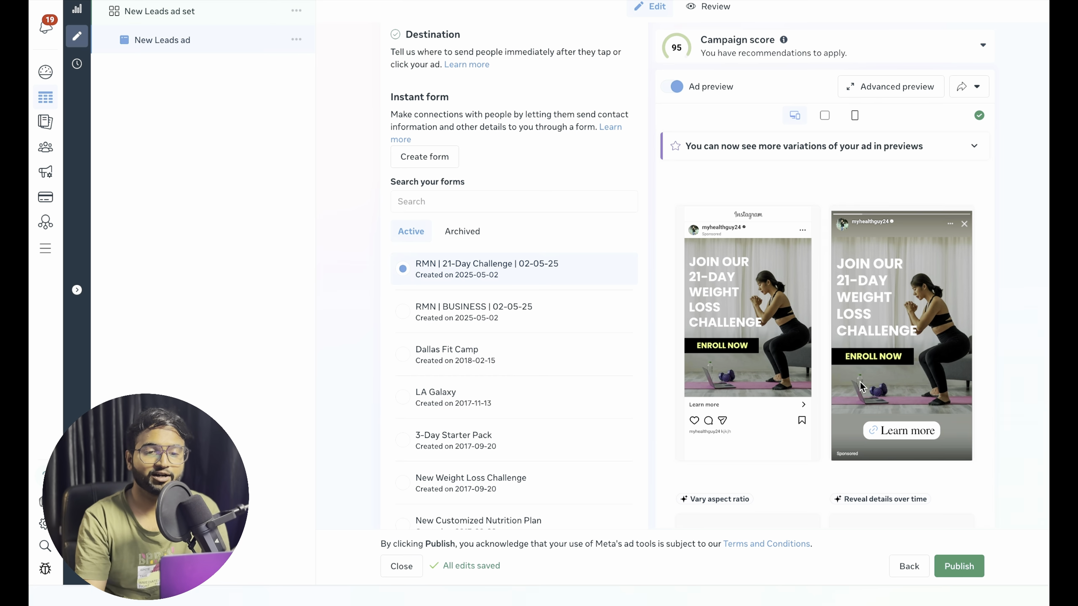